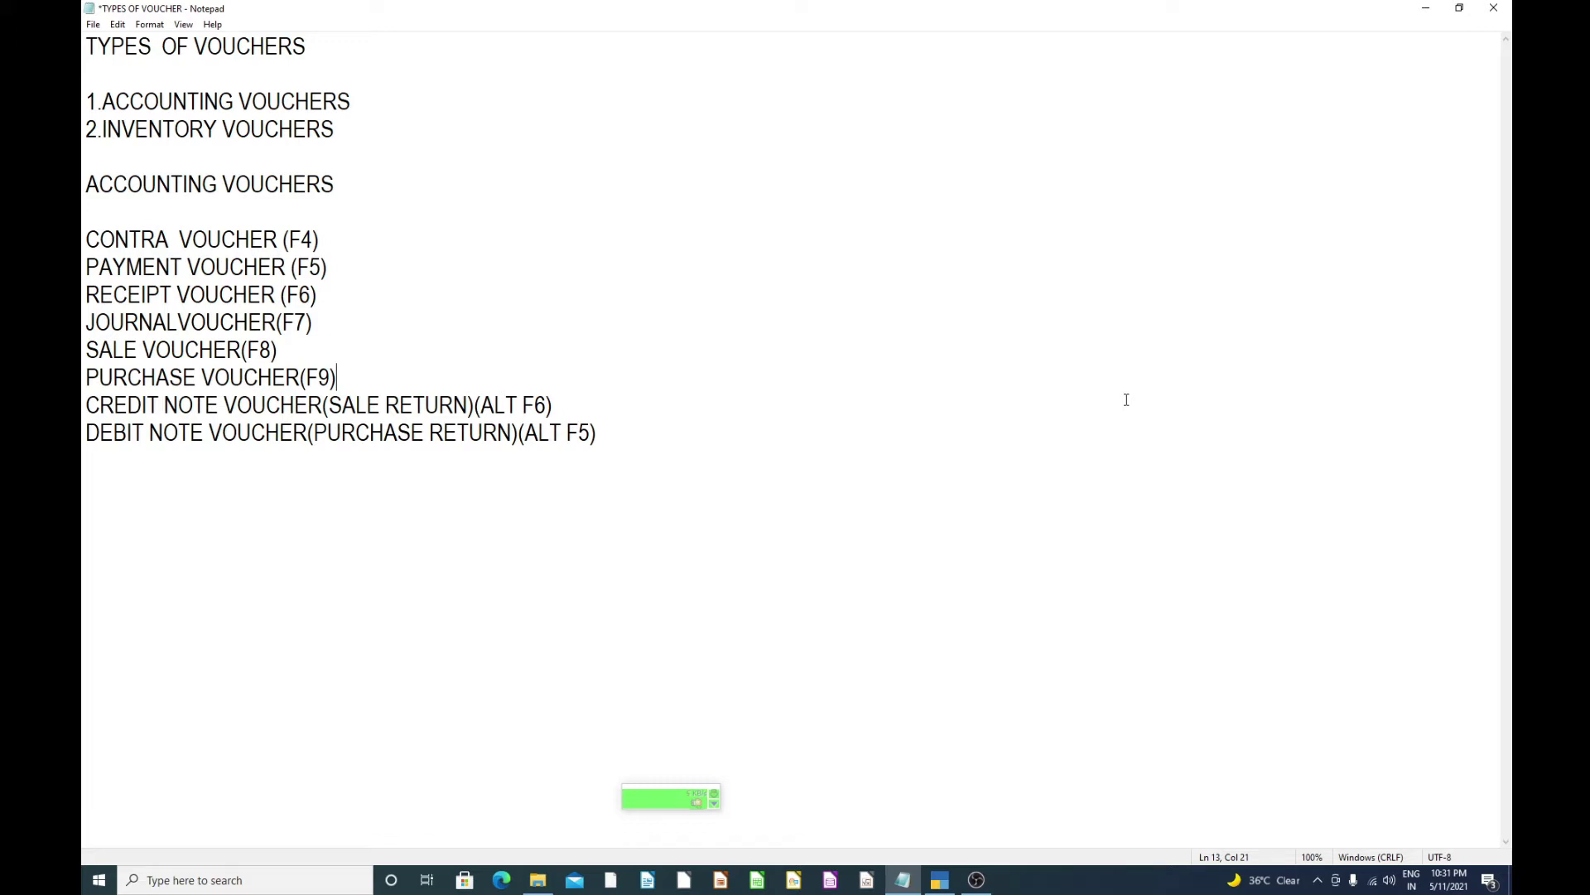
- Underline the accounting voucher, inventory voucher and contra voucher entries in the Notepad list of voucher types
mouse_move(85, 118)
left_mouse_down()
mouse_move(99, 105)
mouse_move(101, 135)
mouse_move(208, 111)
left_mouse_up()
left_click_drag(109, 147, 220, 147)
left_click_drag(105, 250, 193, 253)
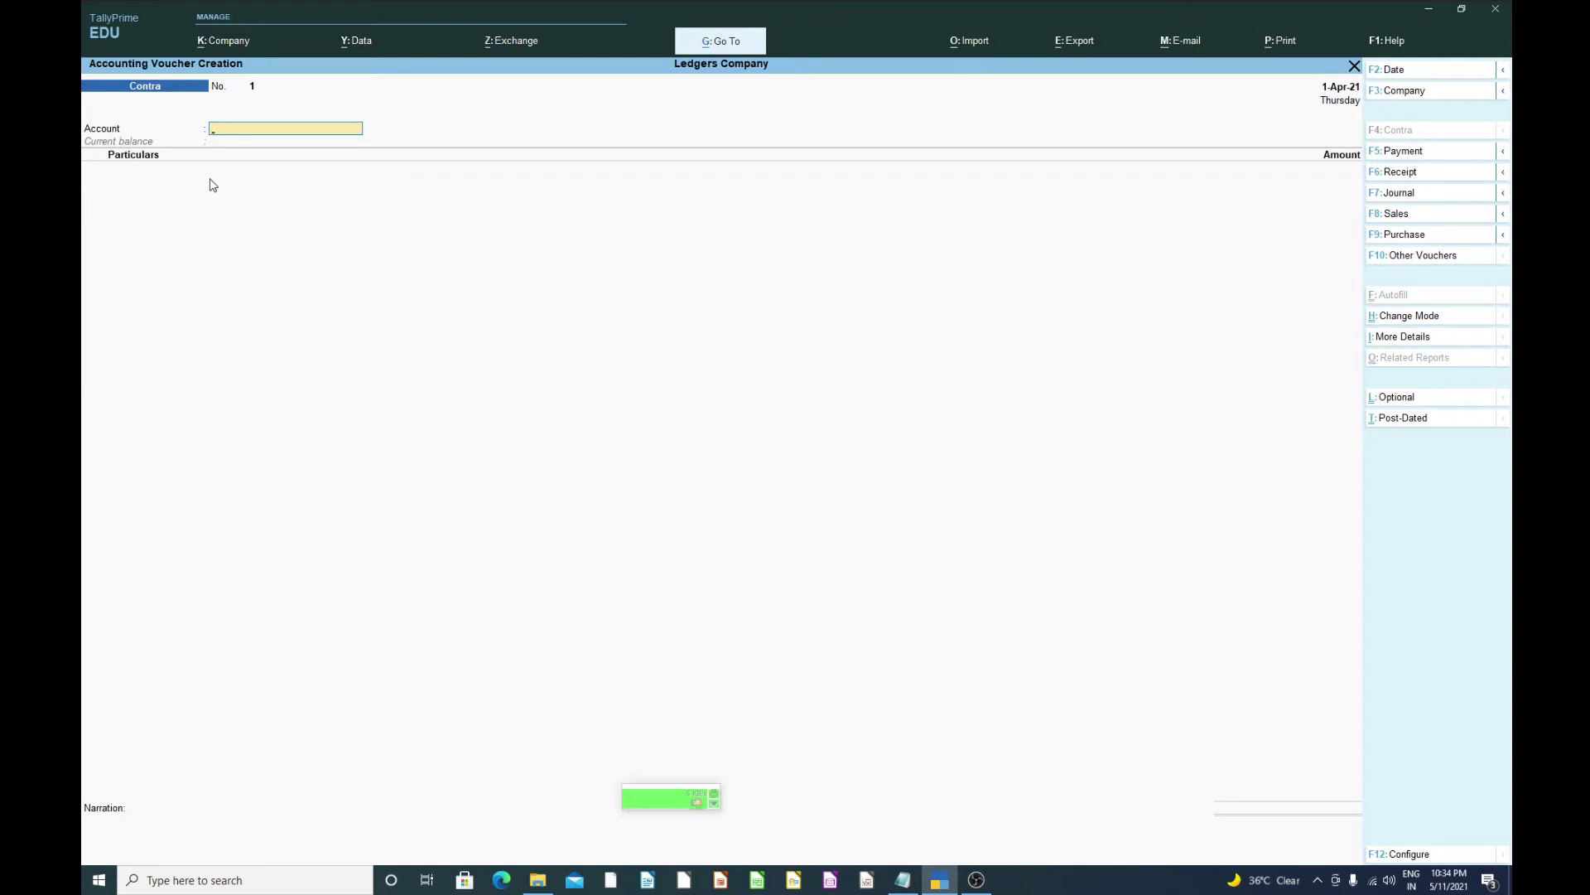
- Return to the Notepad list, underline the payment voucher entry, and switch back to TallyPrime
key("alt+Tab")
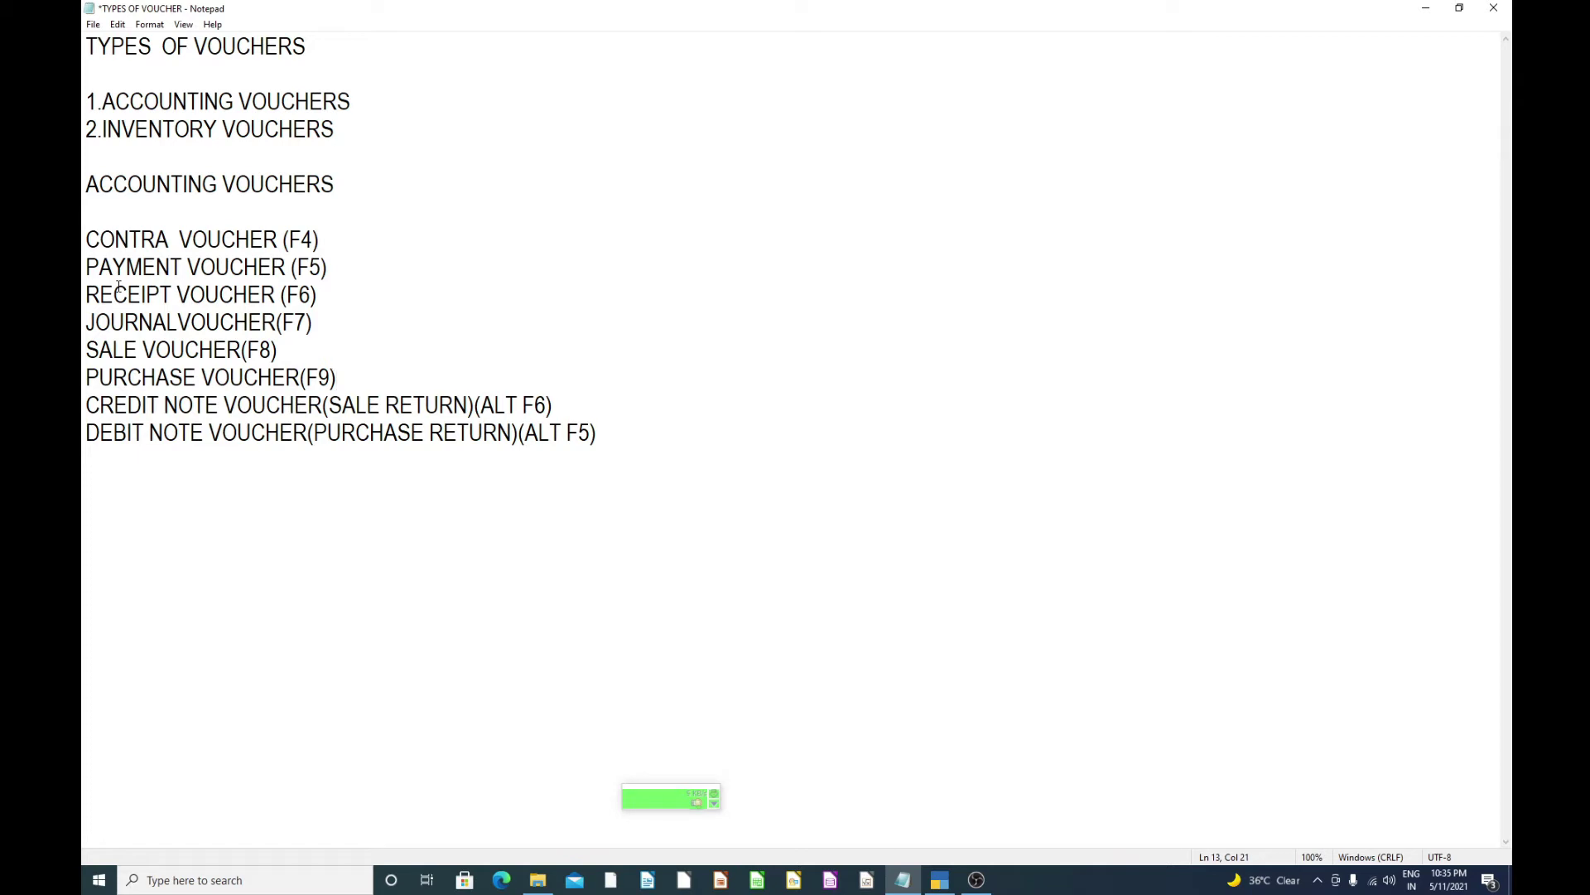
left_click_drag(96, 286, 350, 270)
left_click_drag(97, 283, 191, 271)
key("alt+Tab")
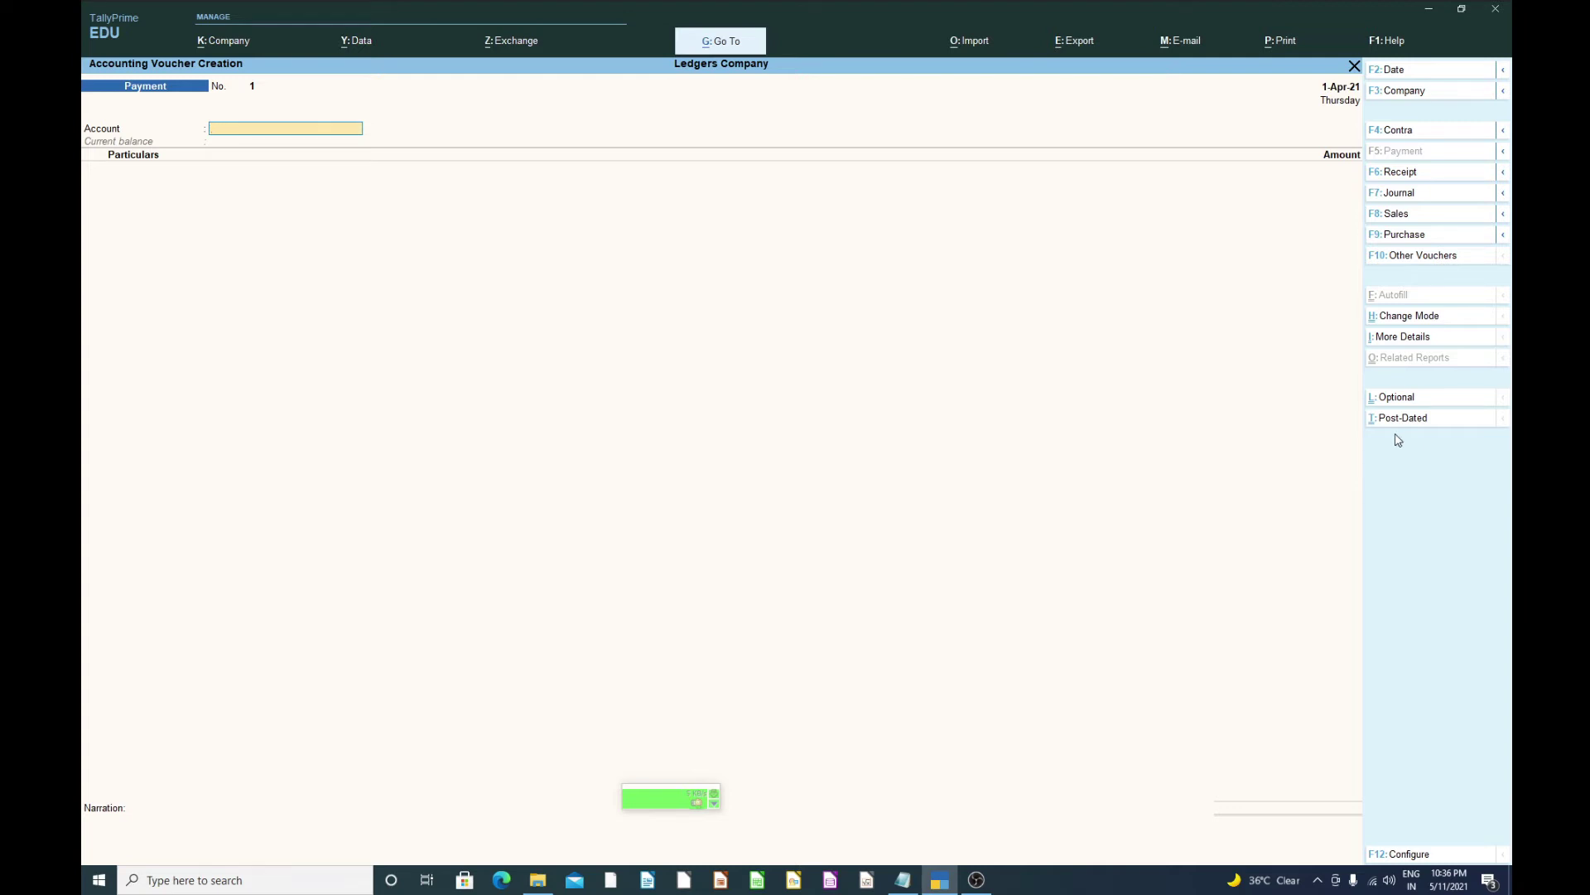
- Switch to the Notepad list, underline the receipt voucher entry, and return to TallyPrime
left_click(903, 879)
left_click_drag(247, 304, 367, 301)
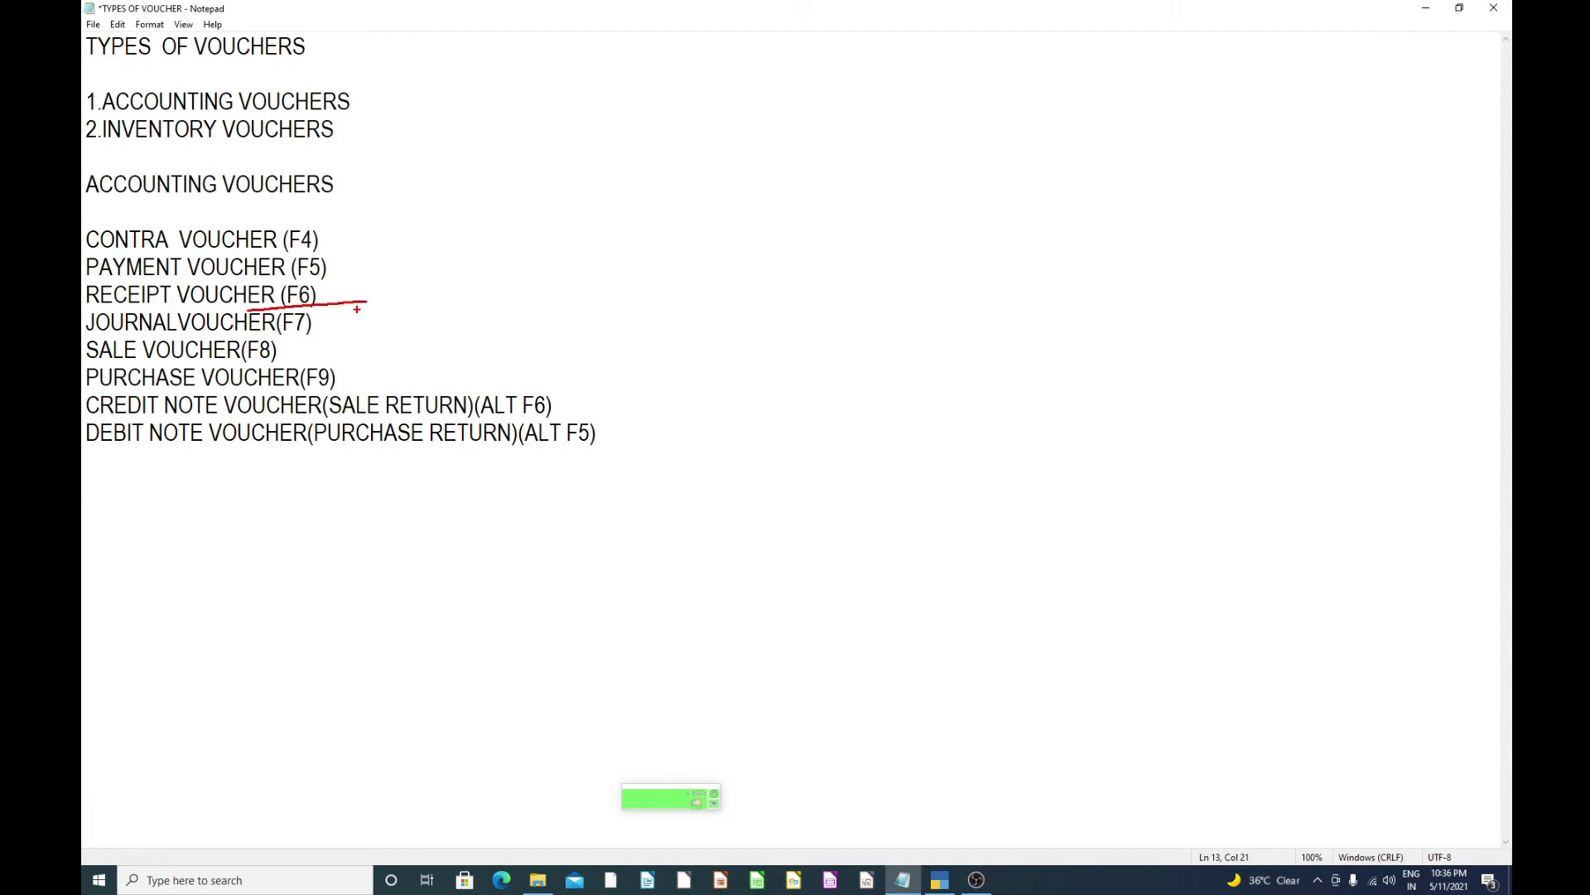
key("alt+Tab")
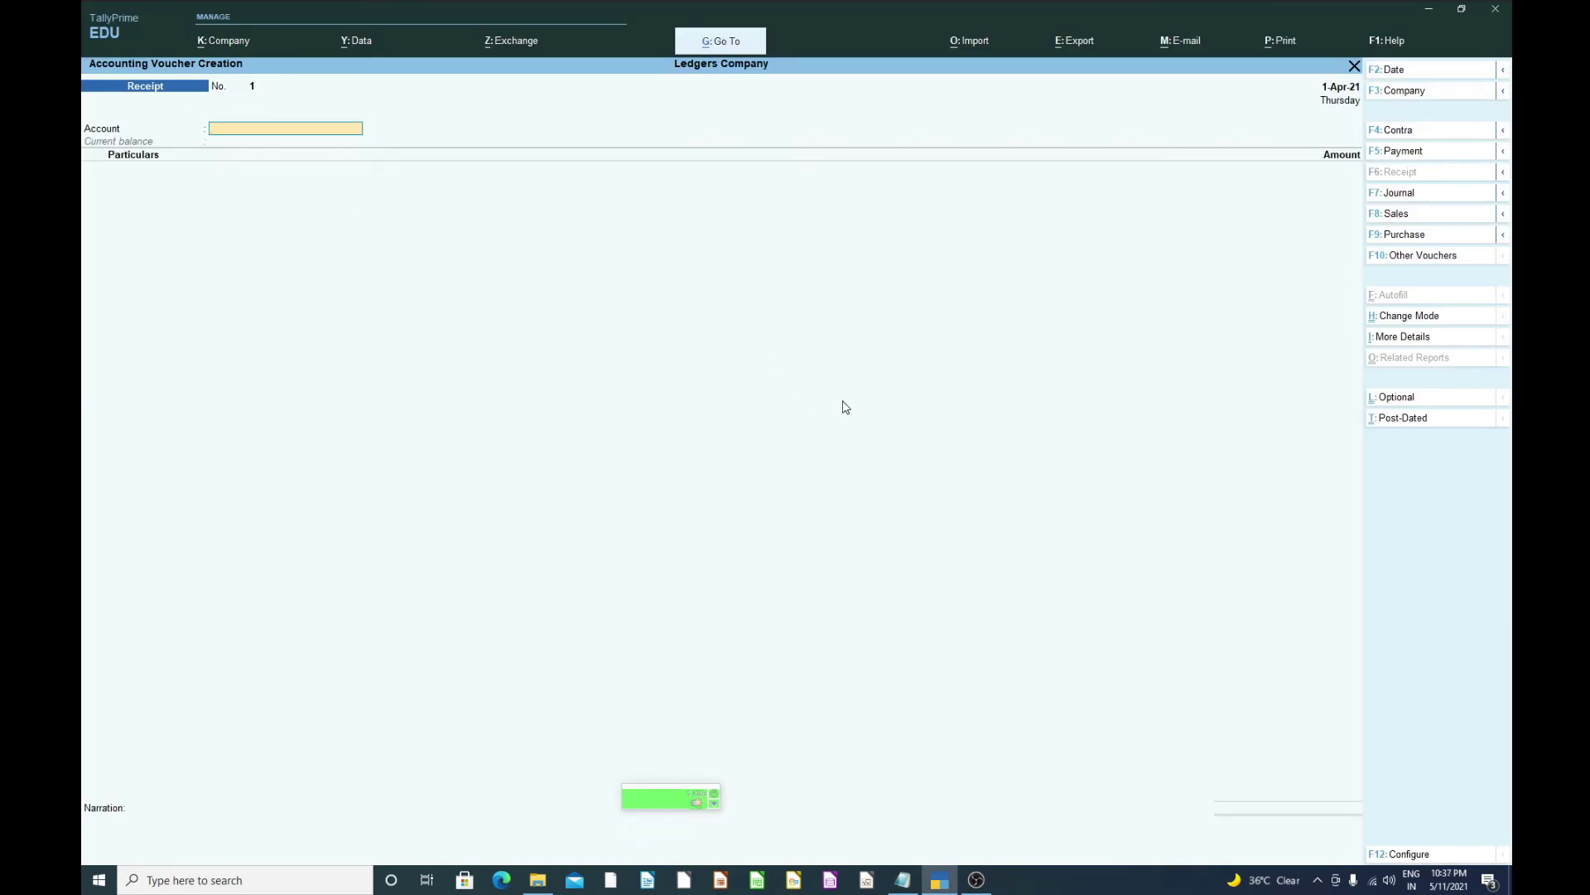
- Switch to Notepad and mark the journal, sale and purchase voucher entries in the list
left_click(910, 888)
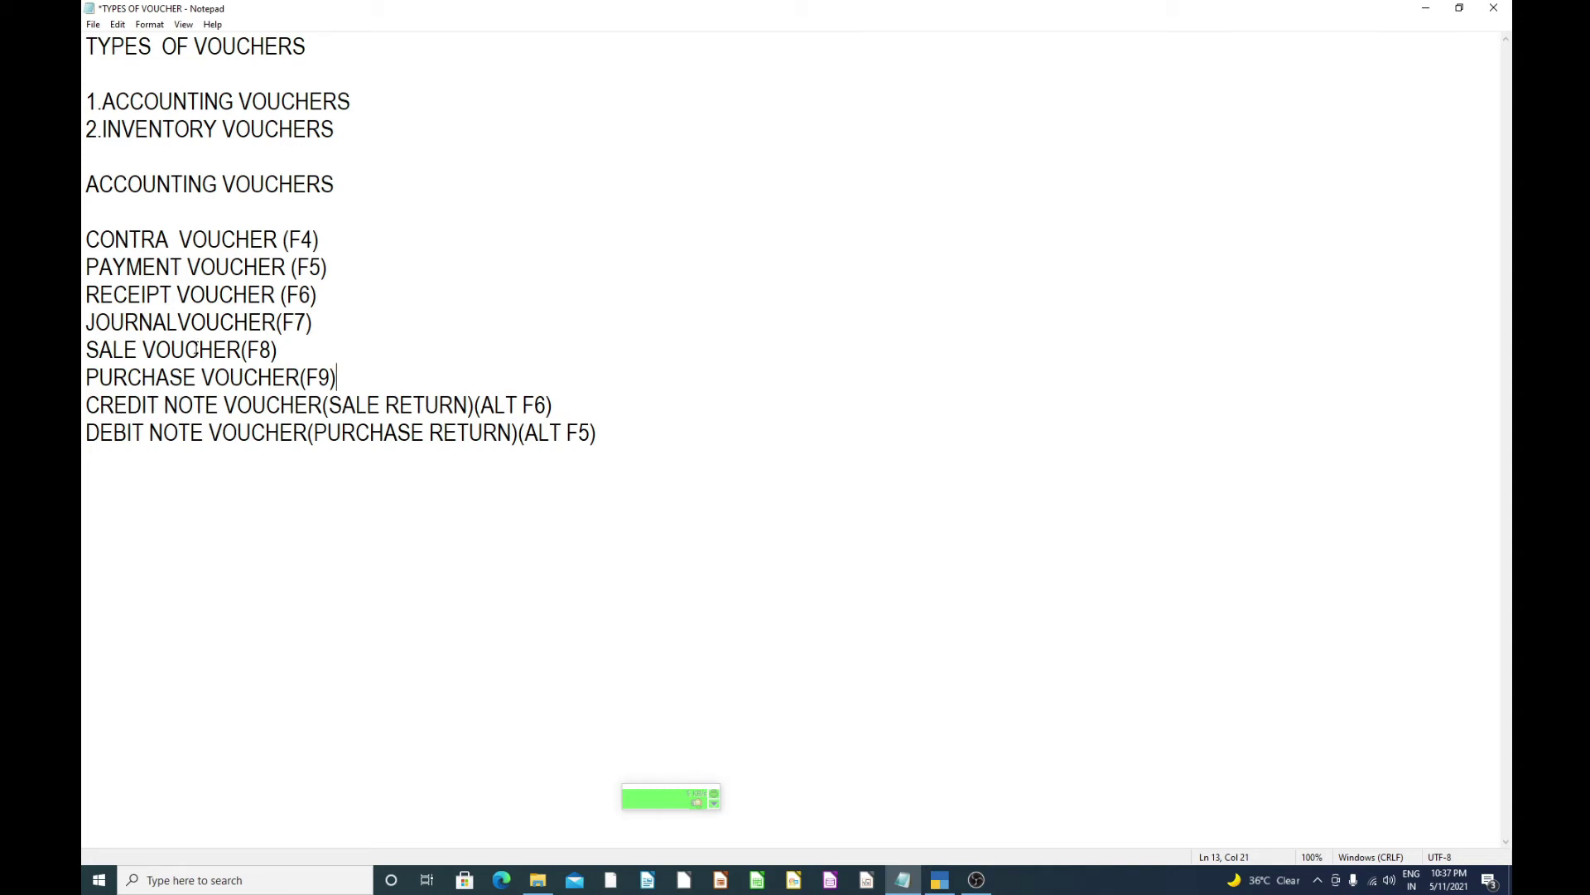
left_click_drag(87, 339, 259, 362)
left_click_drag(114, 359, 238, 361)
left_click_drag(234, 311, 255, 306)
left_click_drag(265, 393, 321, 392)
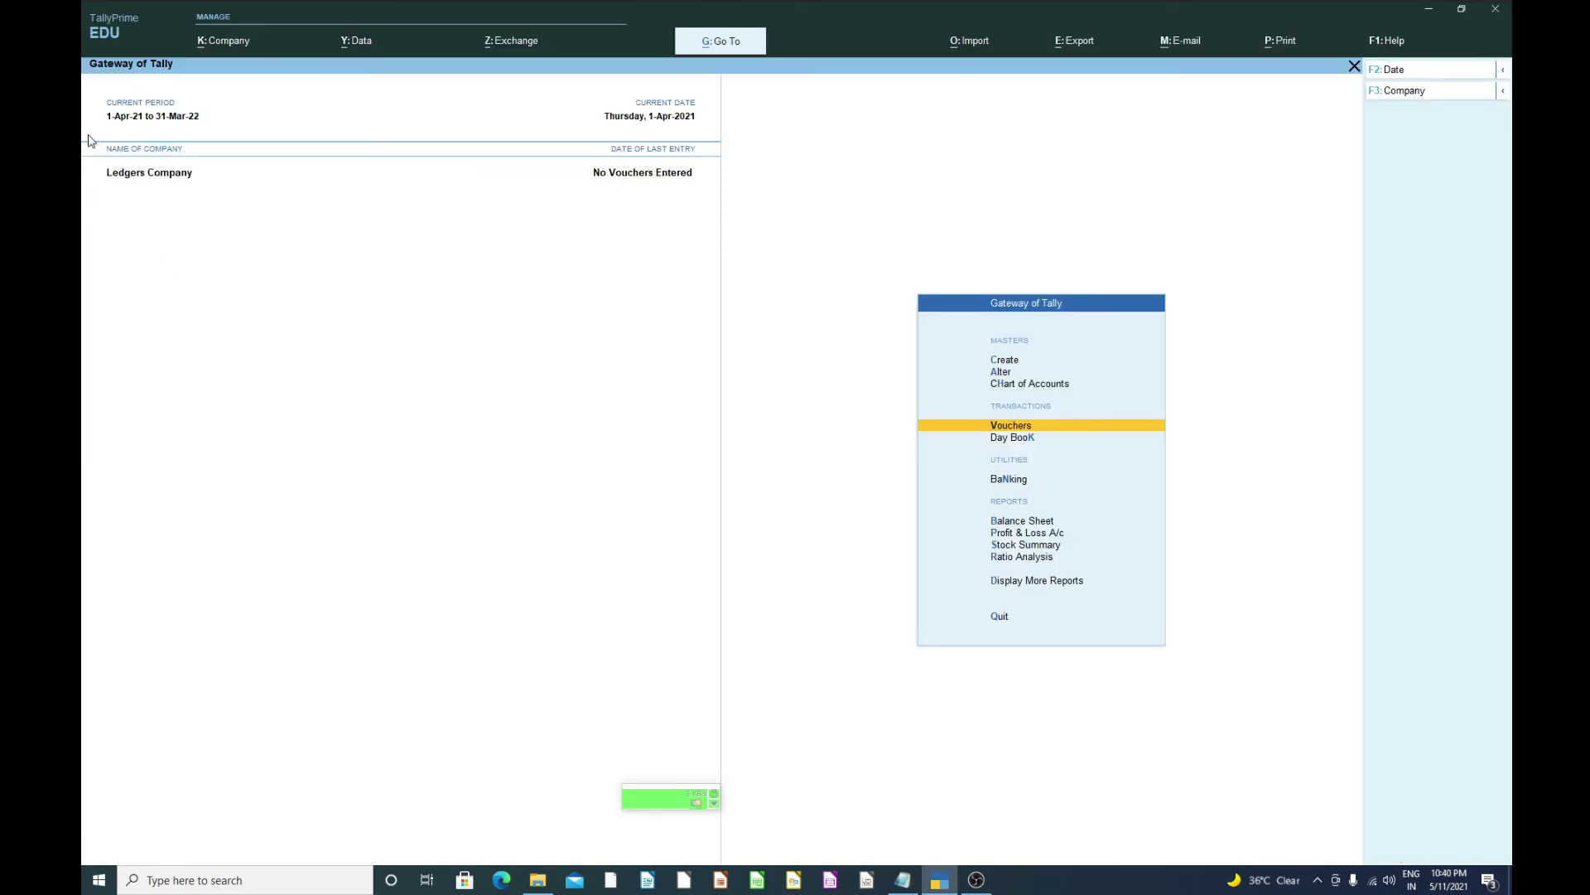
- Start a new company named ACCOUNTING VOUCHERS with the same mailing name, a blank address and India as the country
key("alt")
key("alt+k")
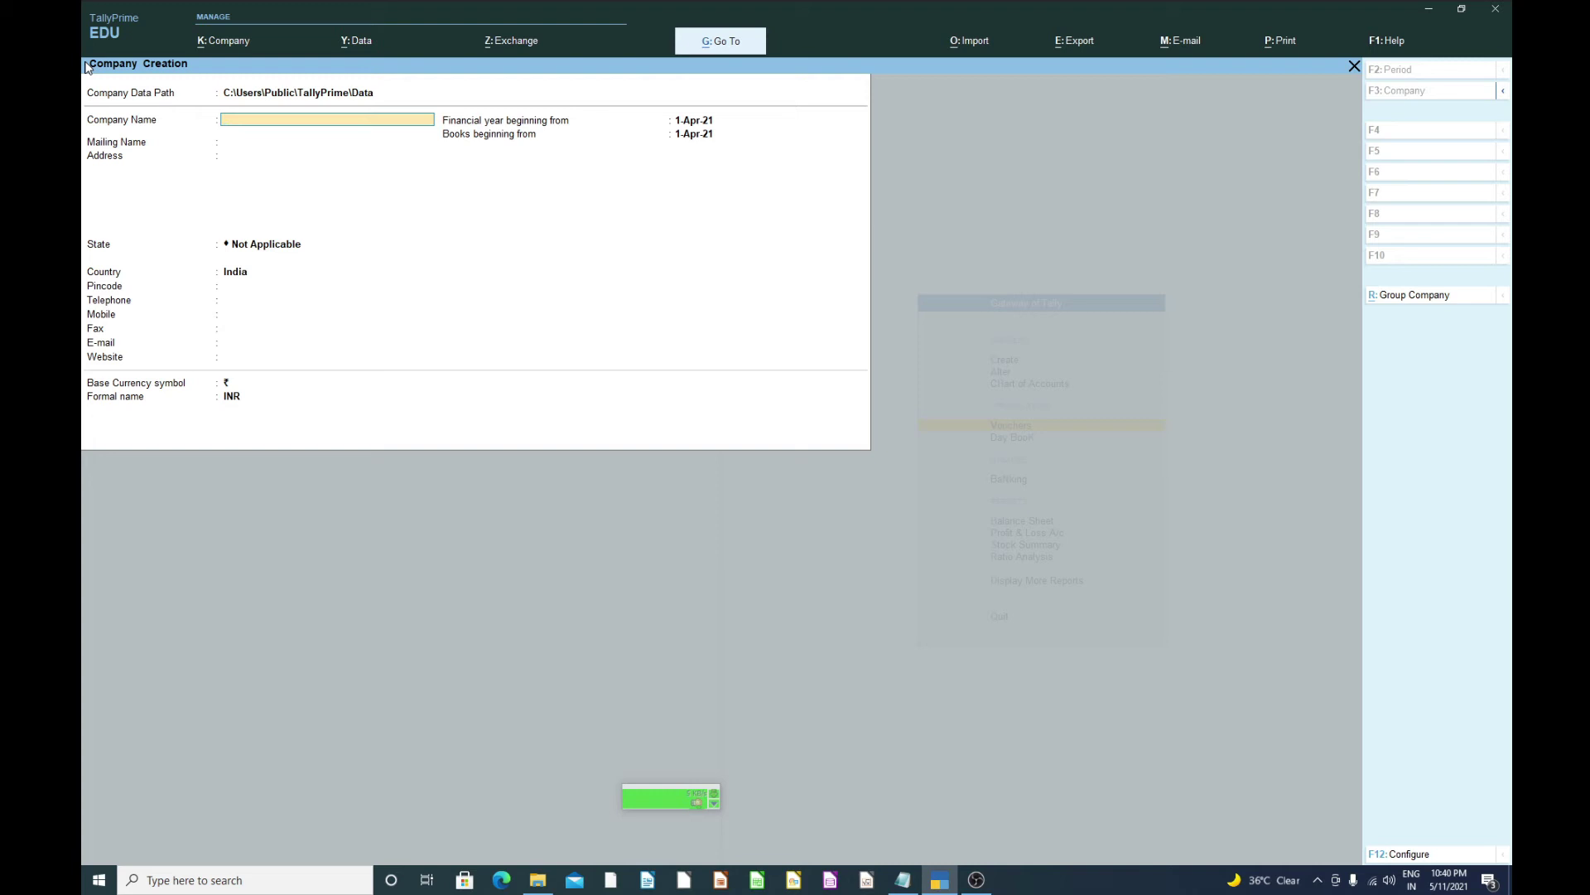
type("ACCOUNTING VOU")
key("Return")
key("Return")
key("Return")
key("Return")
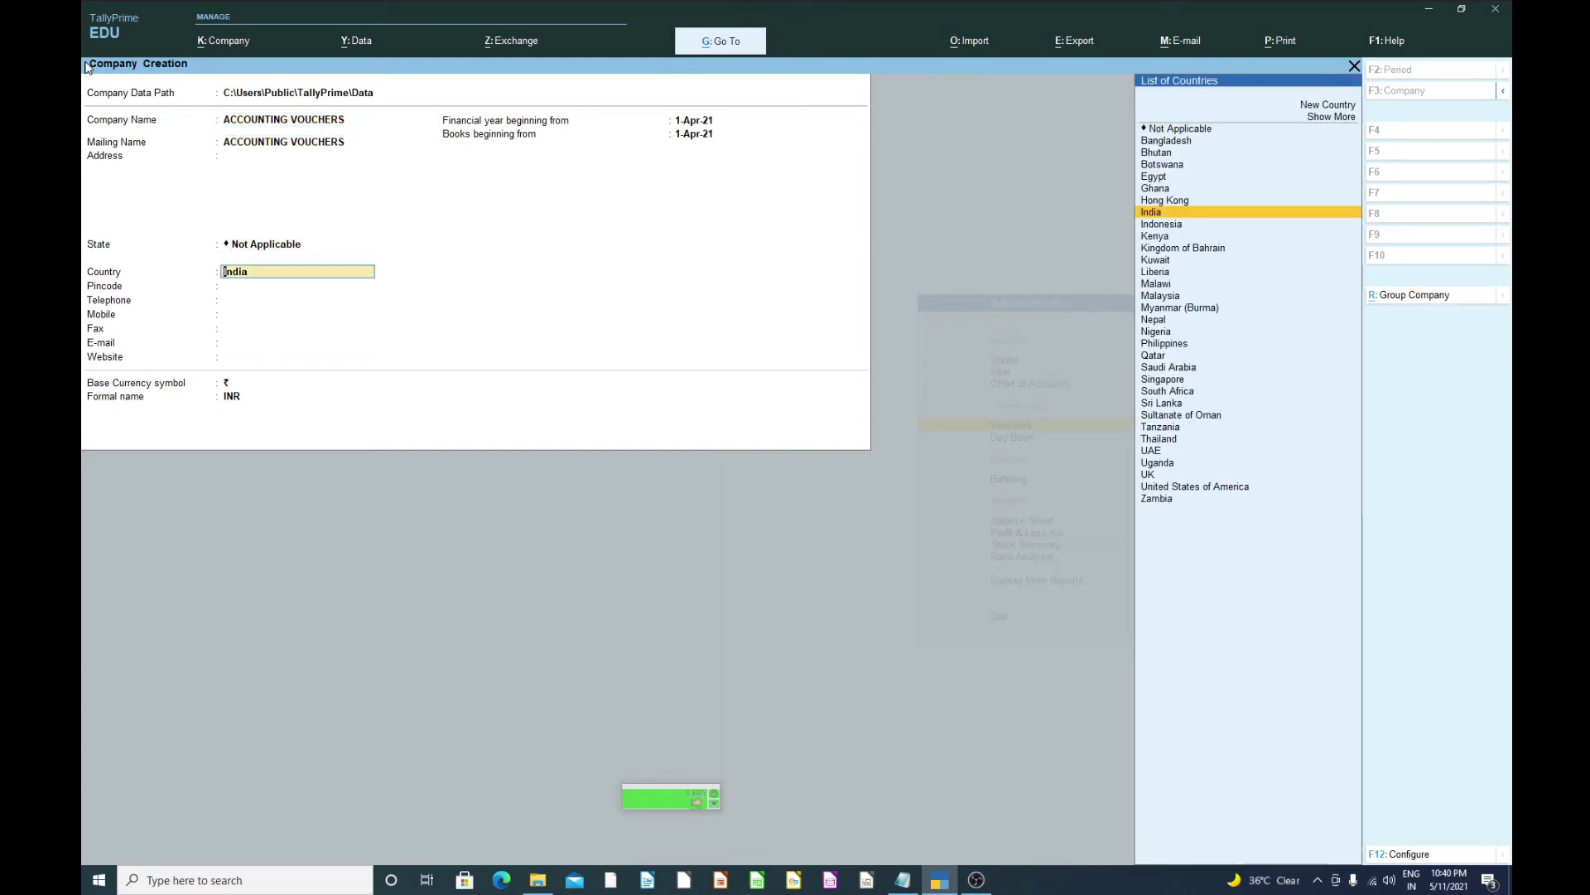
key("Return")
- Set the company's state to Delhi, leave the contact fields blank, keep INR as the currency, and save the company
type("DEL")
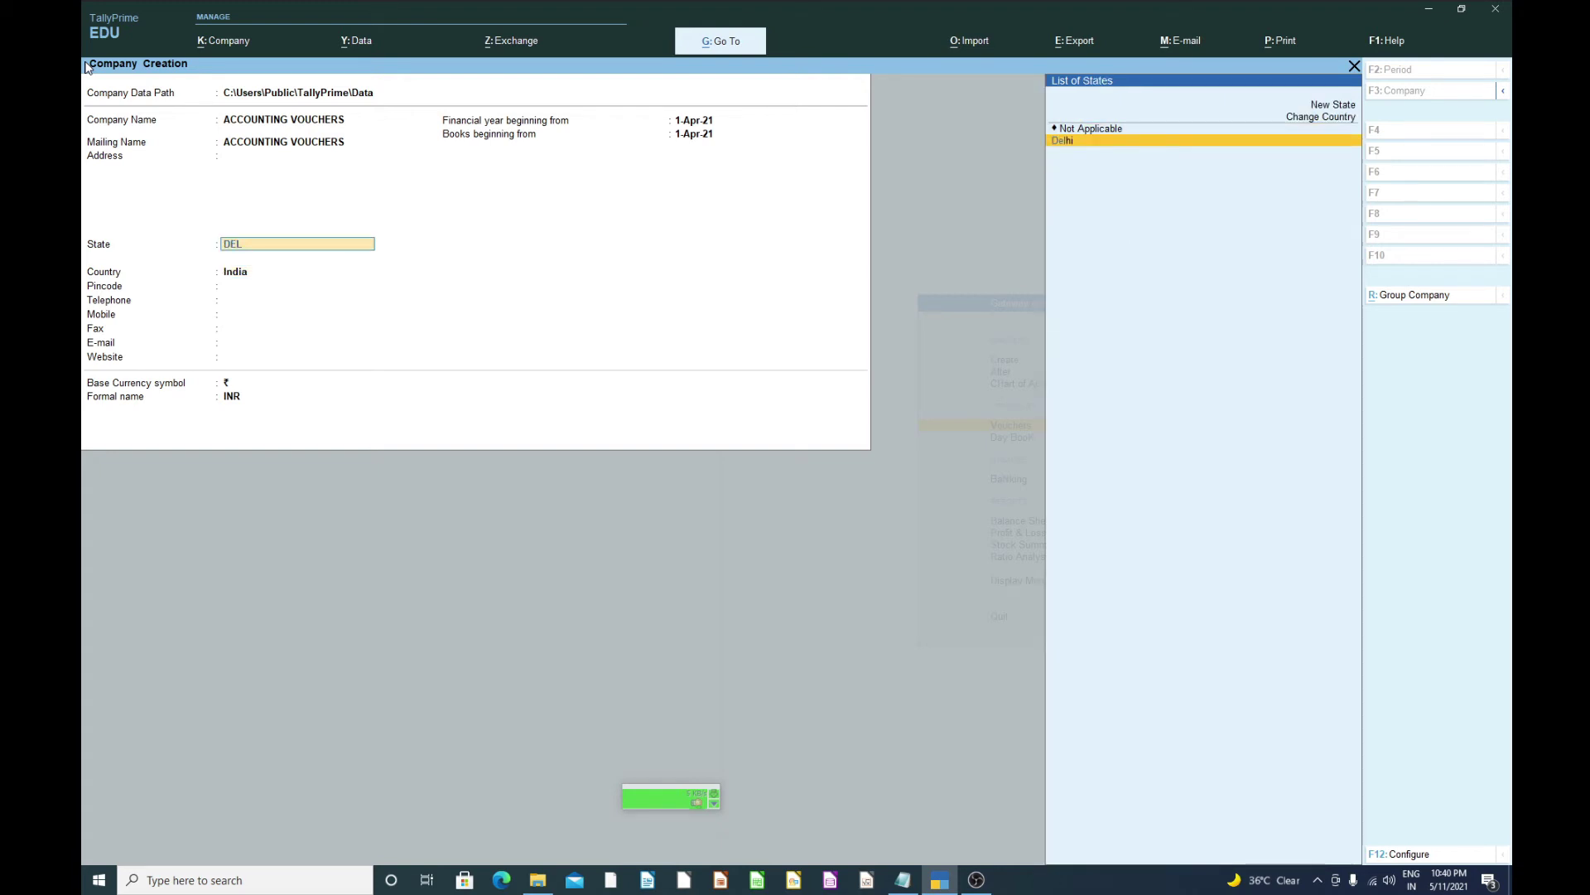
key("Return")
key("Return")
key("Return")
key("Return")
key("Return")
key("Return")
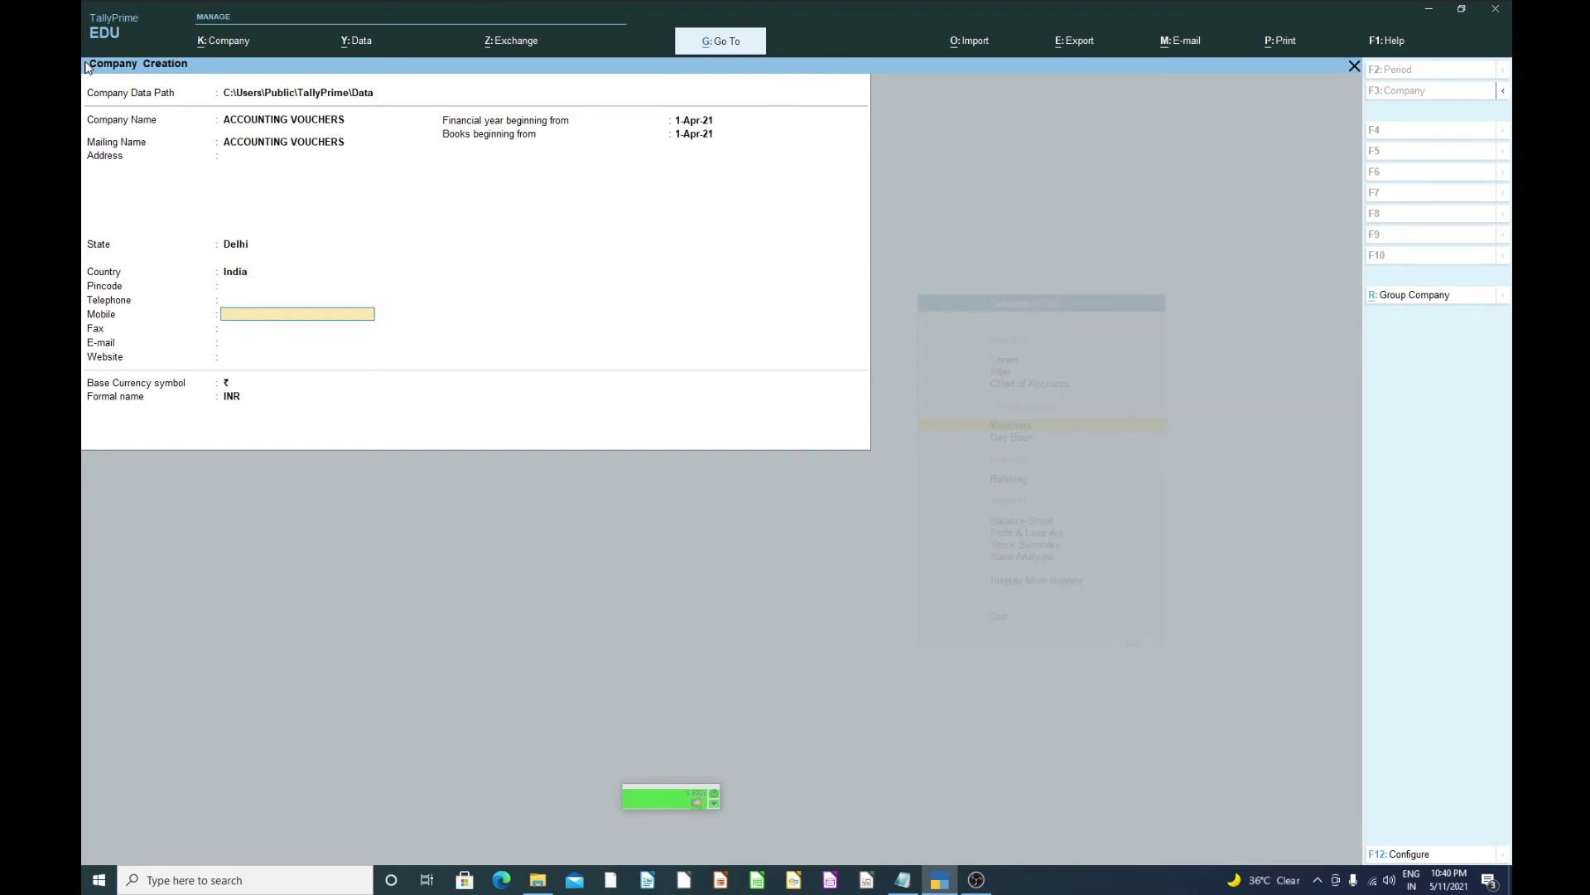
key("Return")
key("Return")
key("Return")
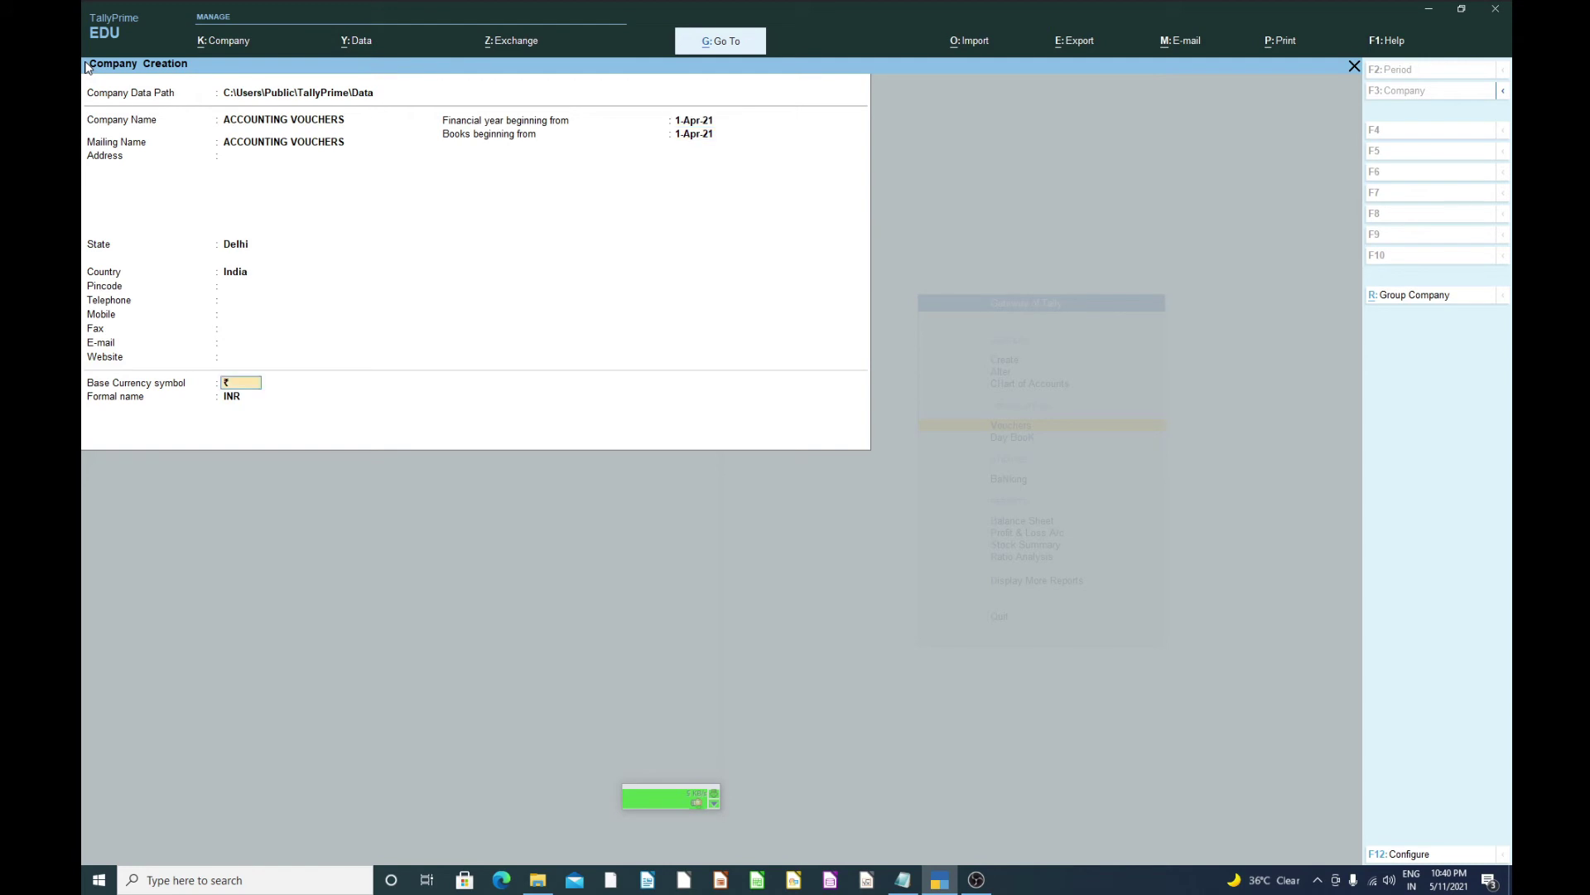
key("Return")
key("Return")
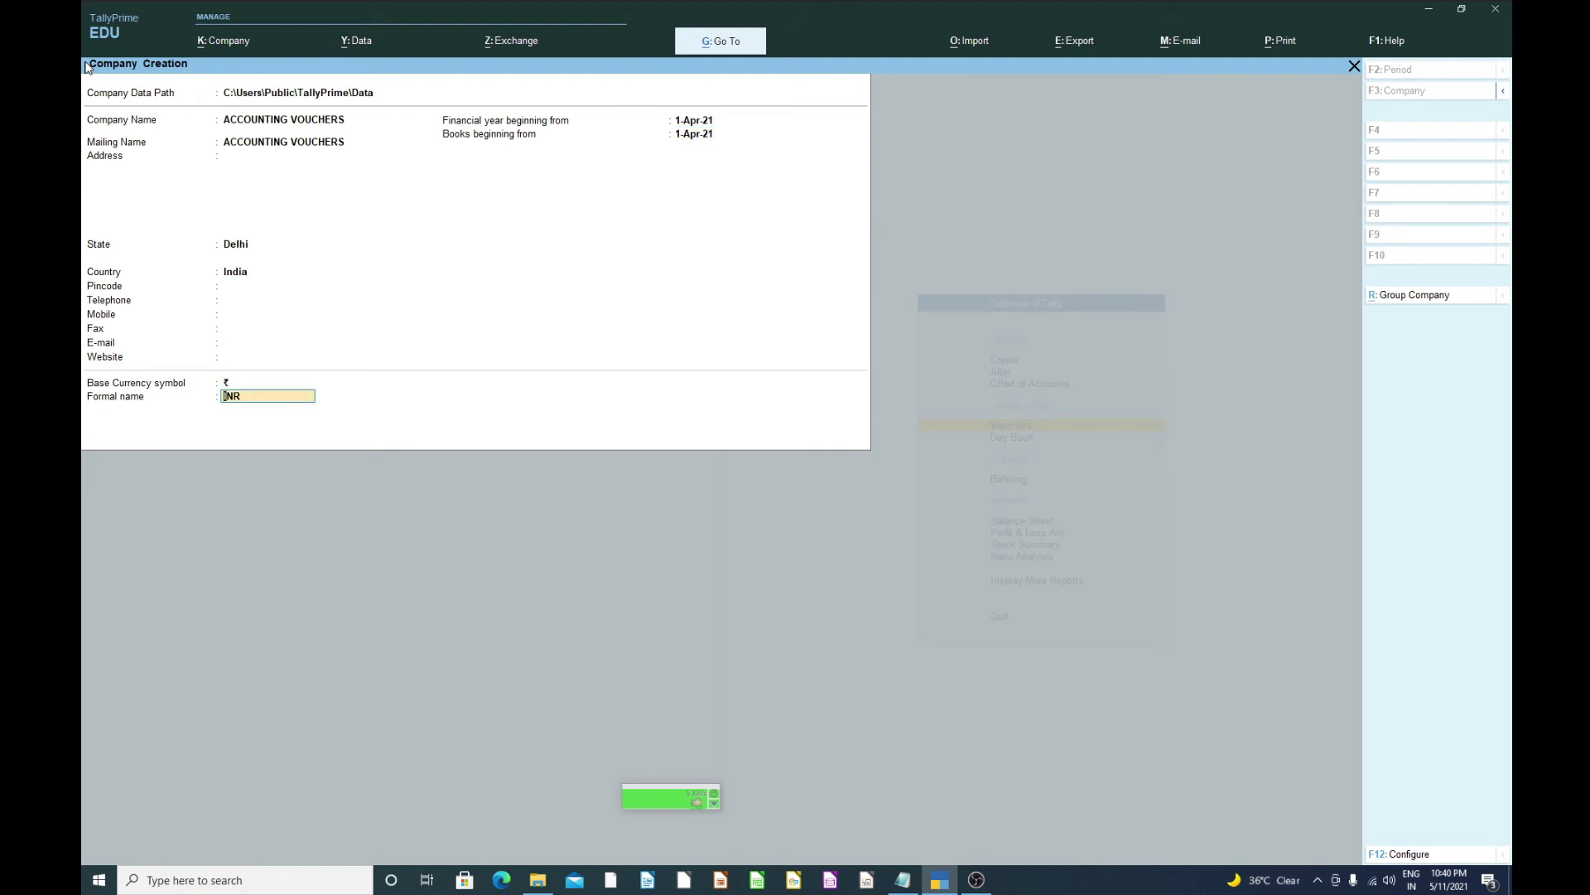
key("Return")
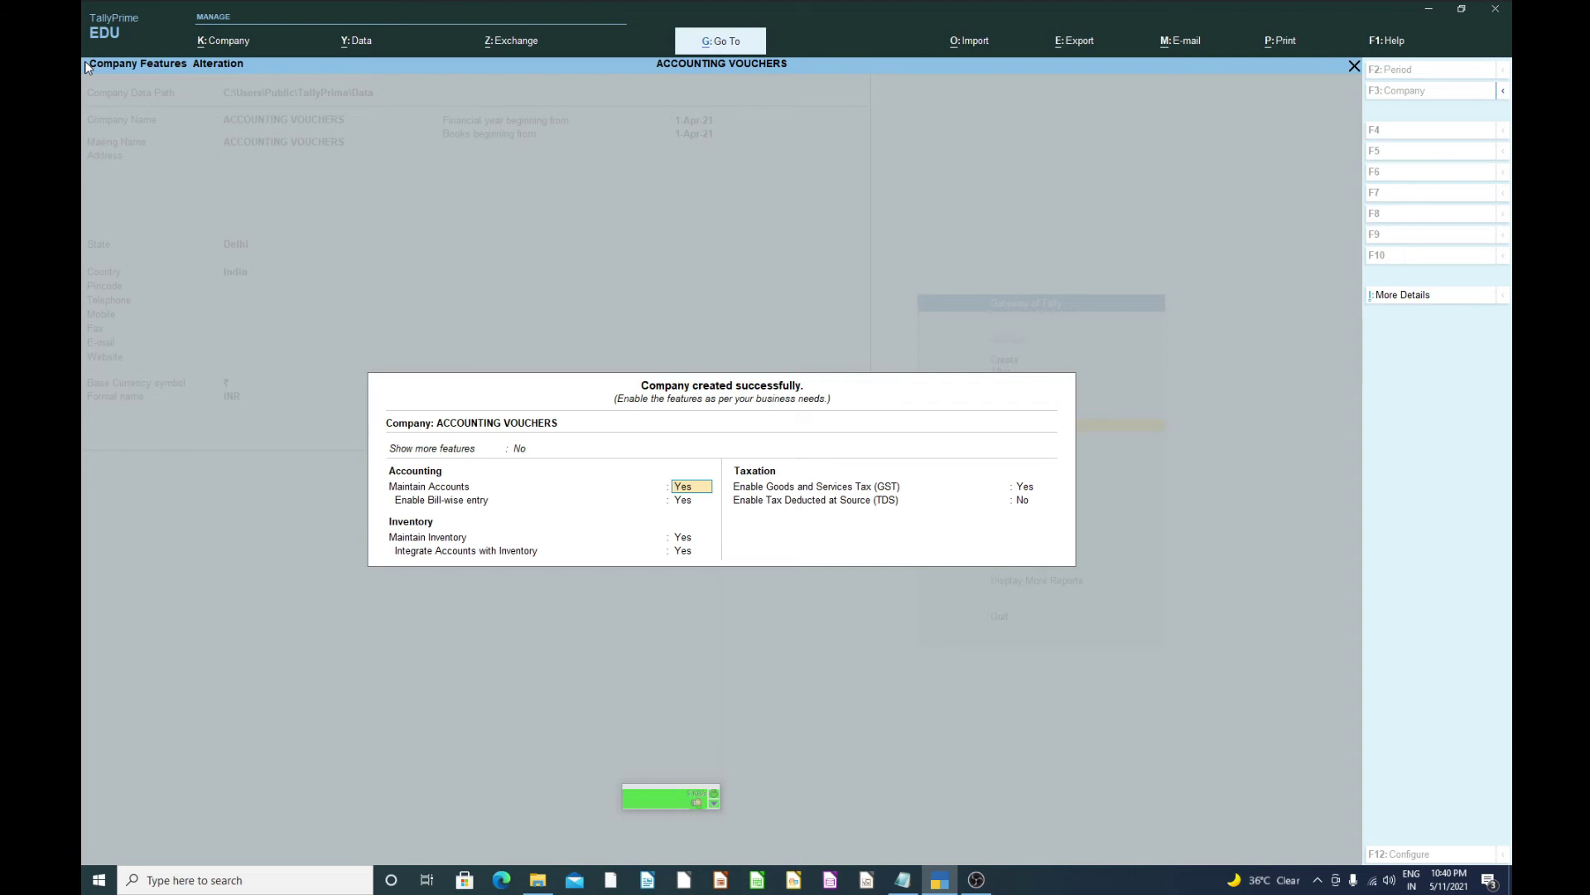
- Set Maintain Inventory to No in the company features, keeping accounts and bill-wise entry enabled
key("Return")
key("Return")
key("Up")
key("Up")
key("Down")
key("Down")
type("N")
key("Return")
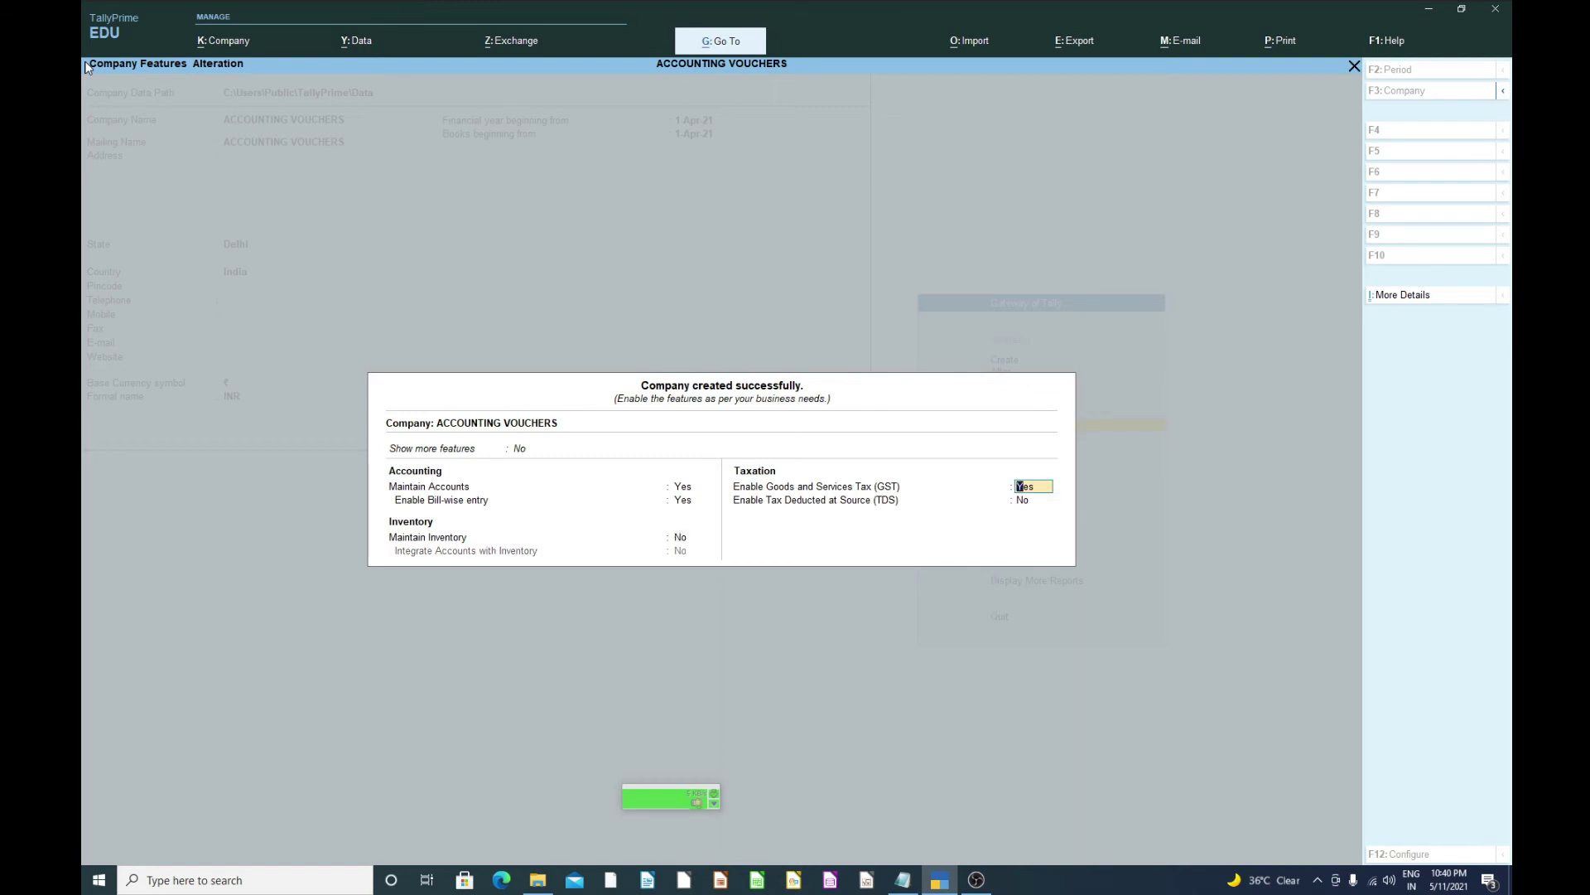
- Set Enable Goods and Services Tax (GST) to No, keep TDS off, and accept the company features
key("n")
key("Return")
key("Return")
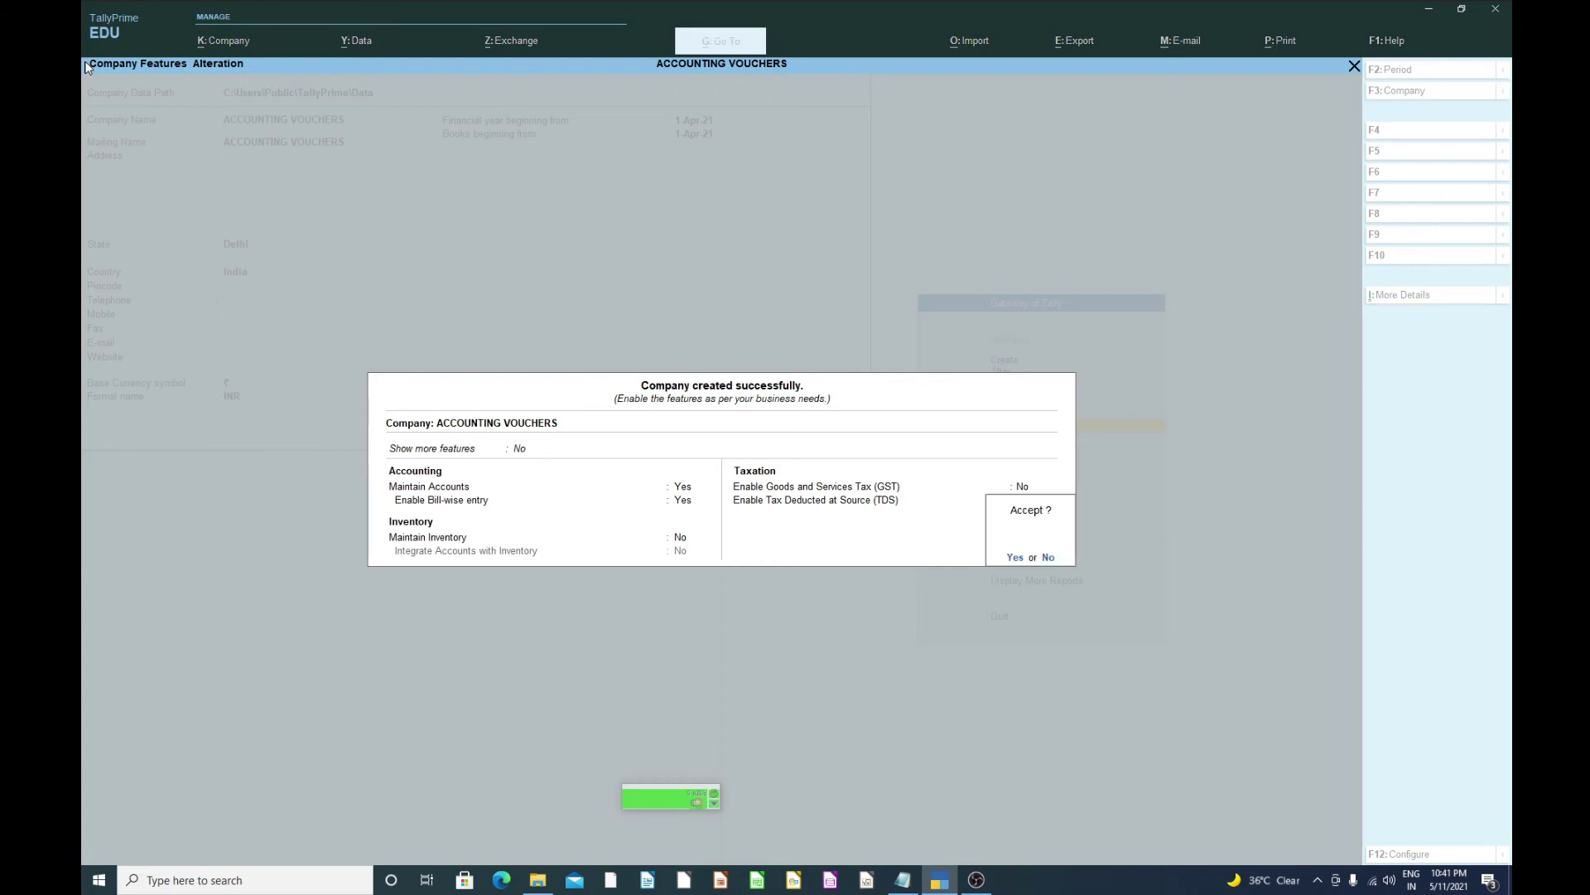
key("Return")
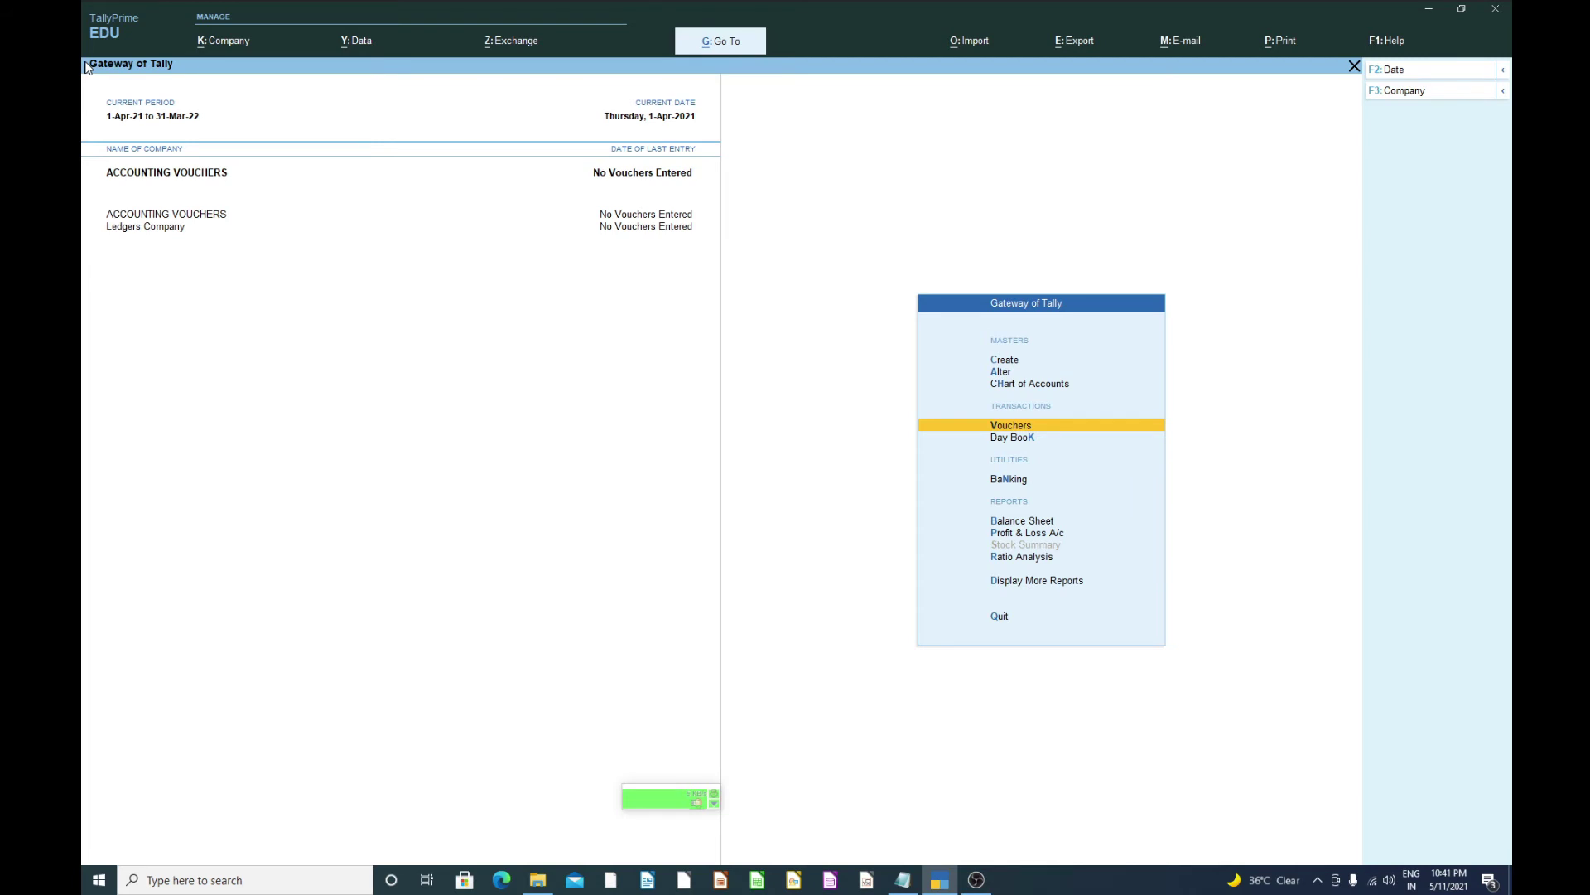
- Open voucher entry for the ACCOUNTING VOUCHERS company from the Gateway of Tally
key("Up")
key("Up")
key("Up")
key("Down")
key("Down")
key("Down")
key("Down")
key("Up")
key("Return")
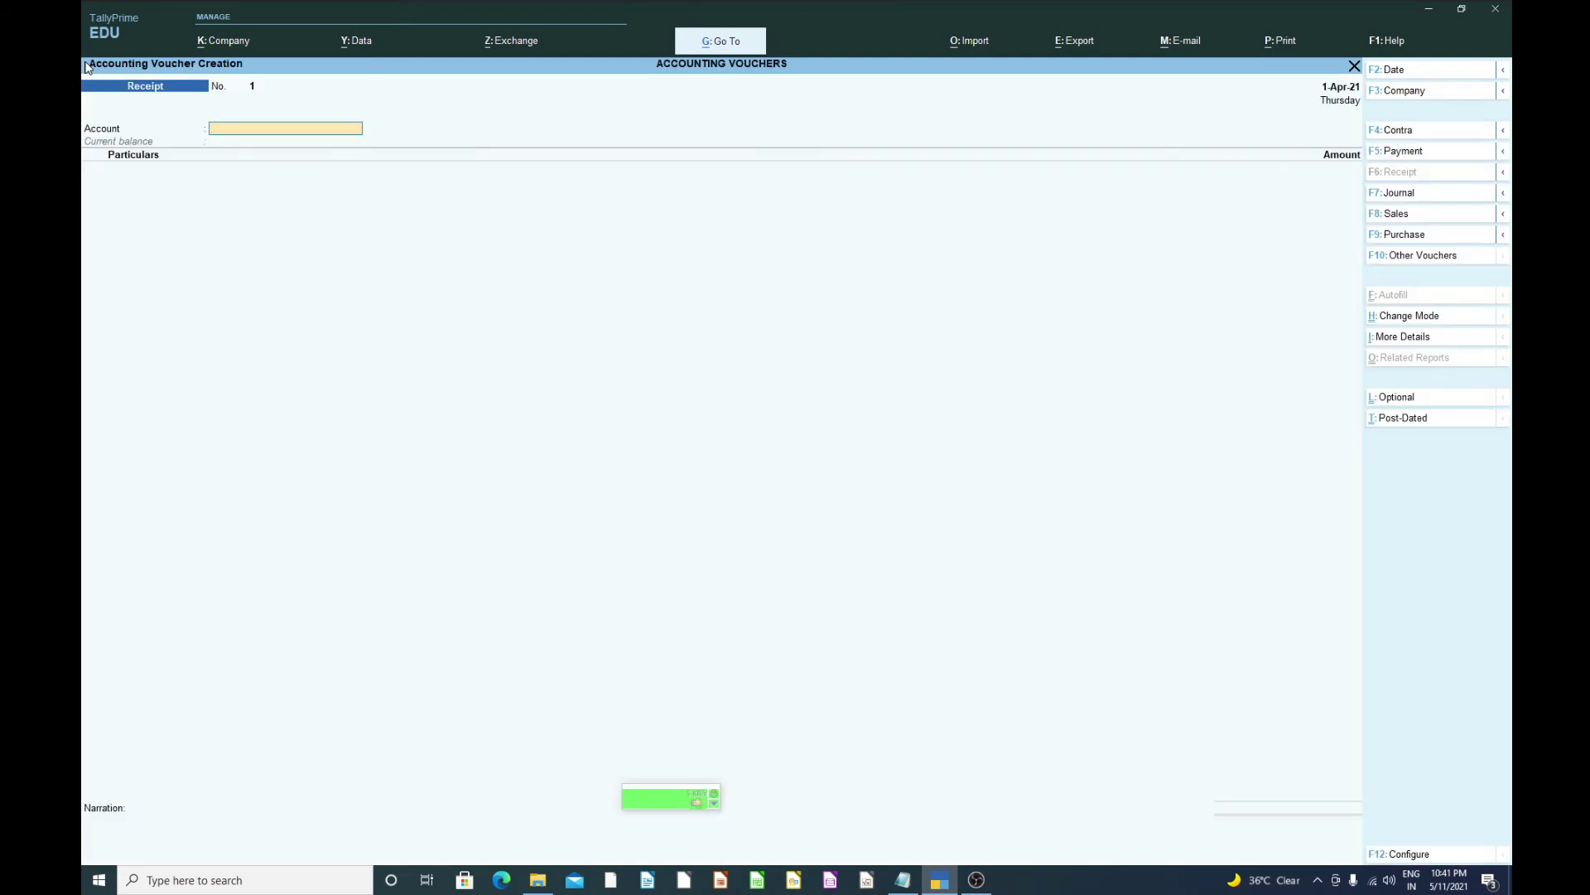
key("Escape")
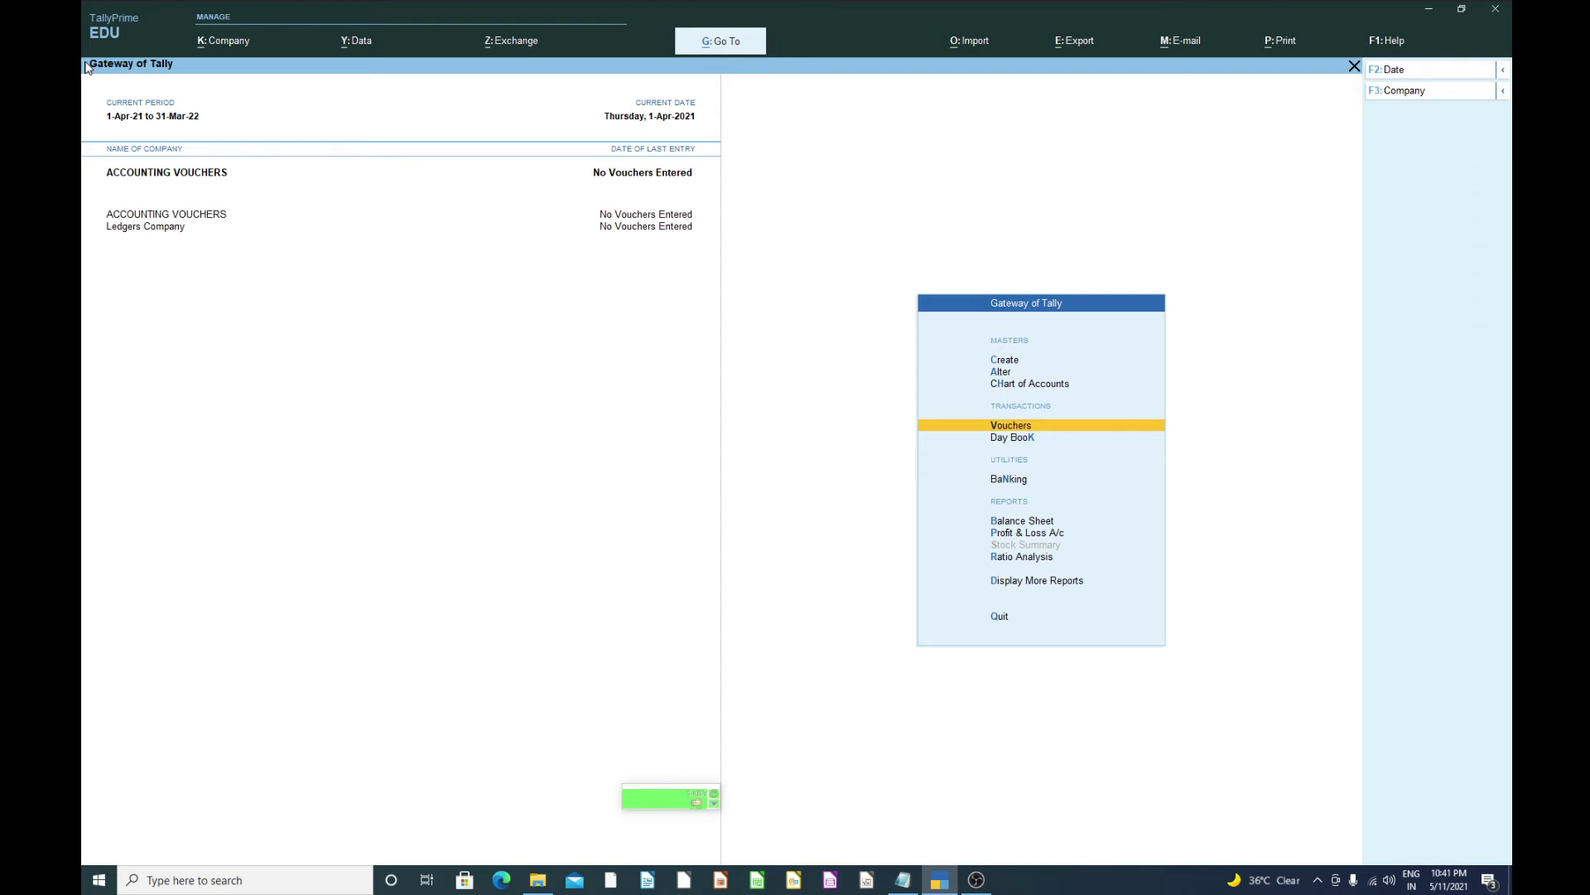
key("Return")
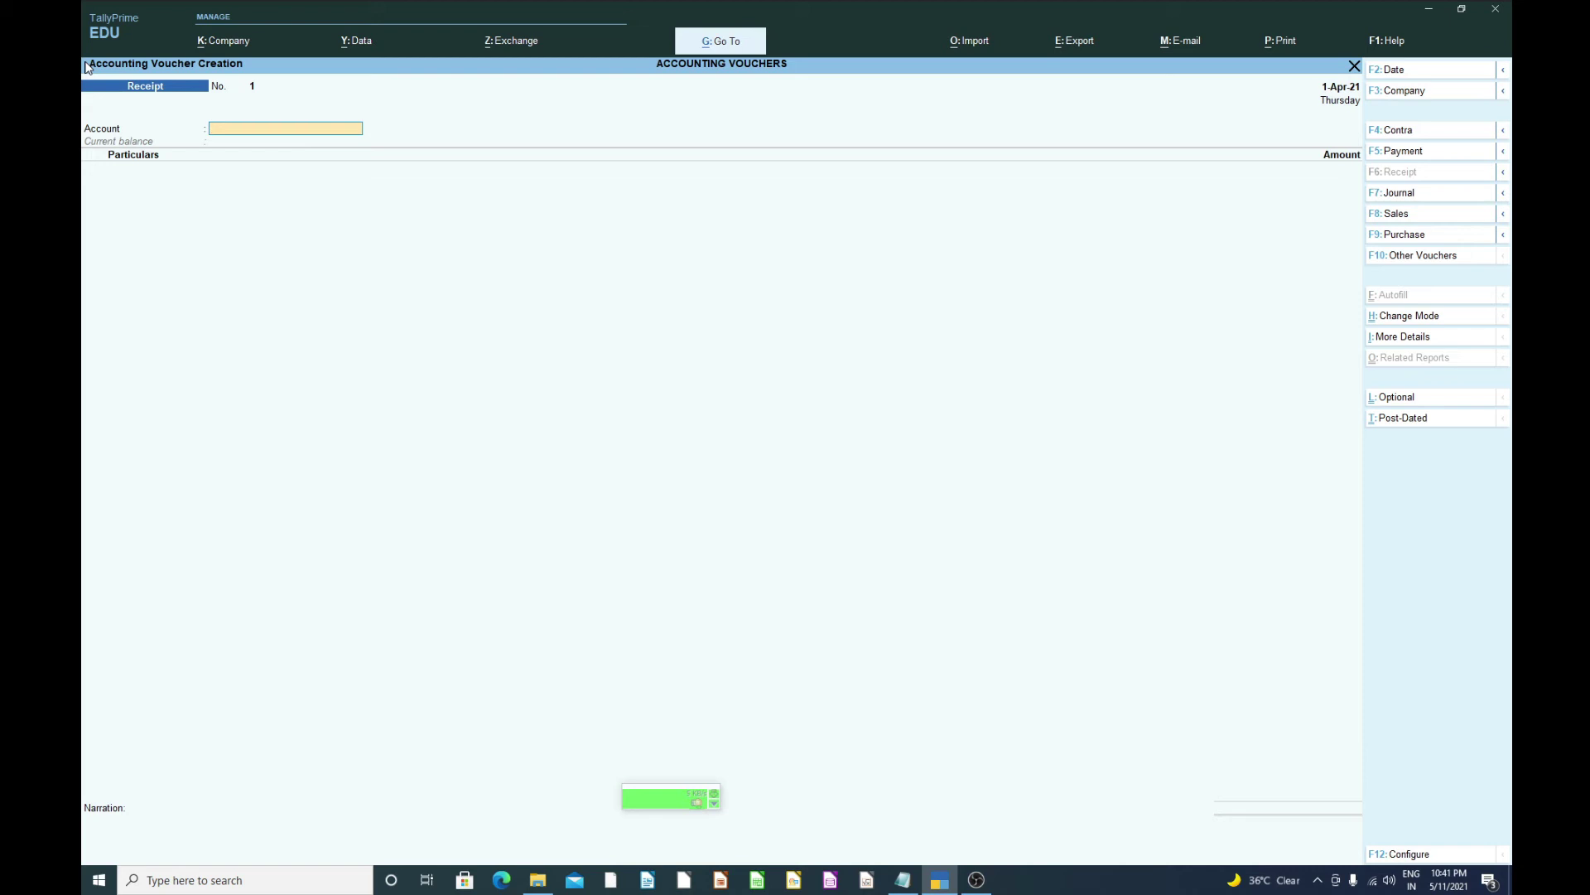
- View the Contra, Payment, Receipt, Sales and Purchase voucher screens in turn
key("F4")
key("F5")
key("F6")
key("F8")
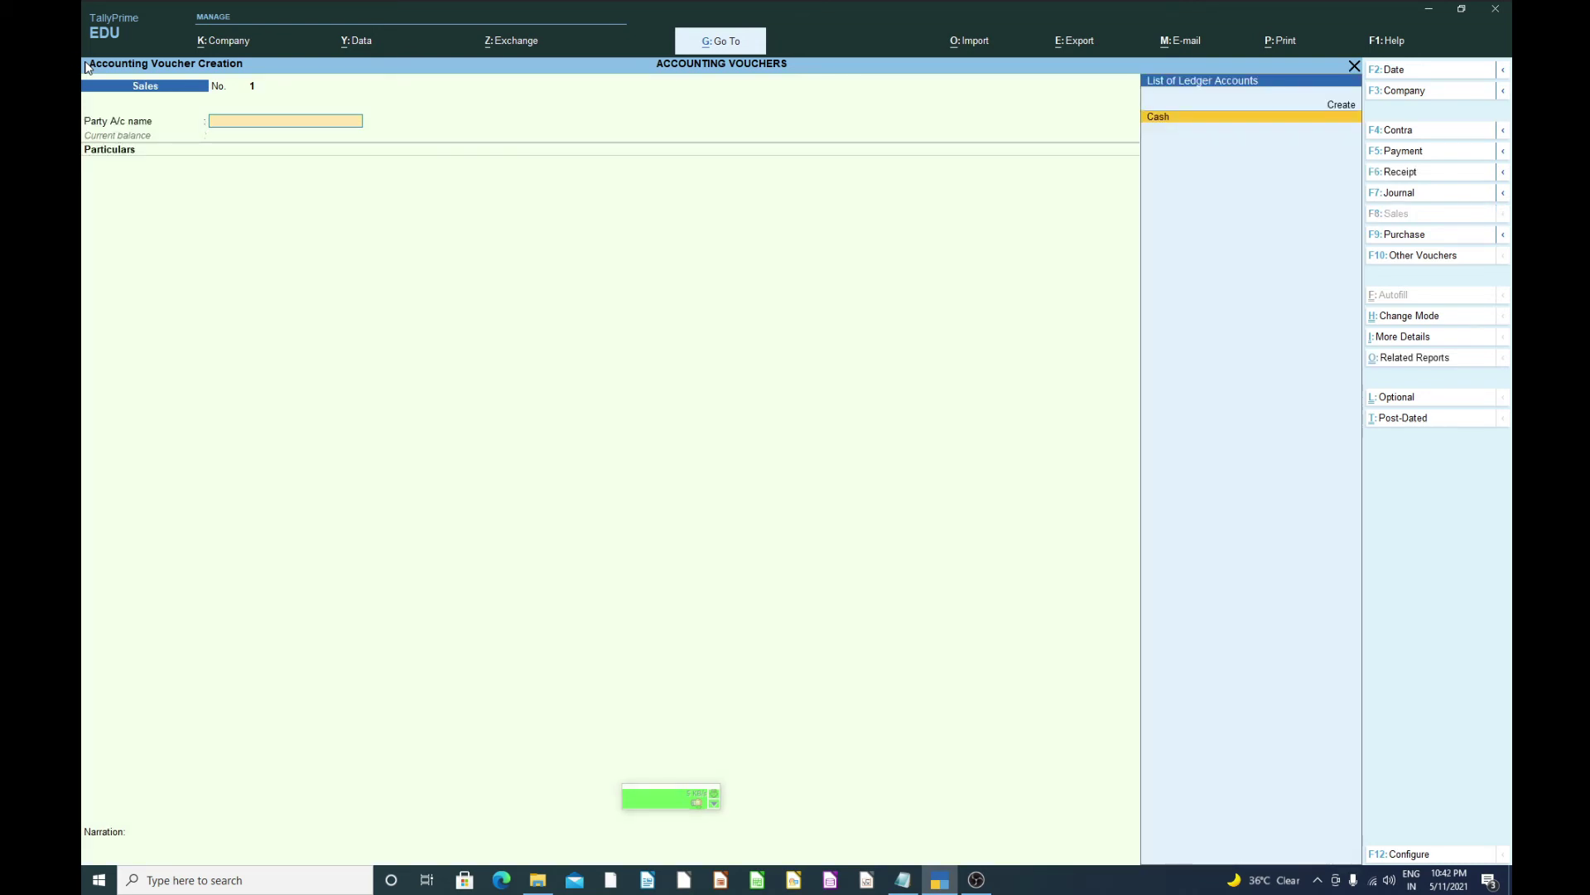
key("F9")
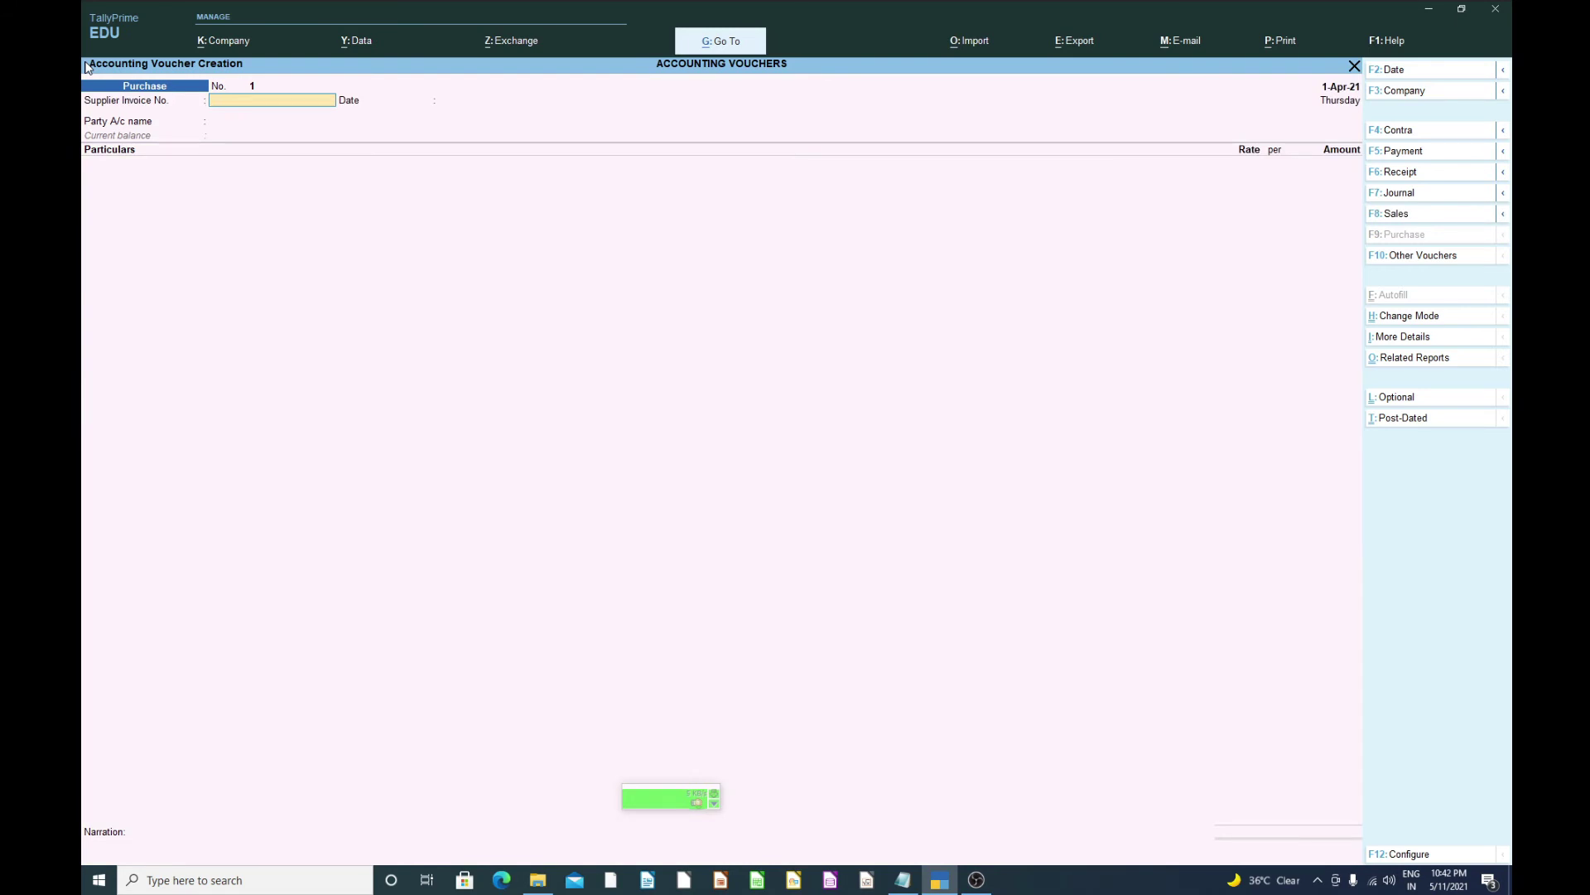
- View the Debit Note voucher screen, followed by the Credit Note voucher screen
left_click(1506, 154)
key("alt+F5")
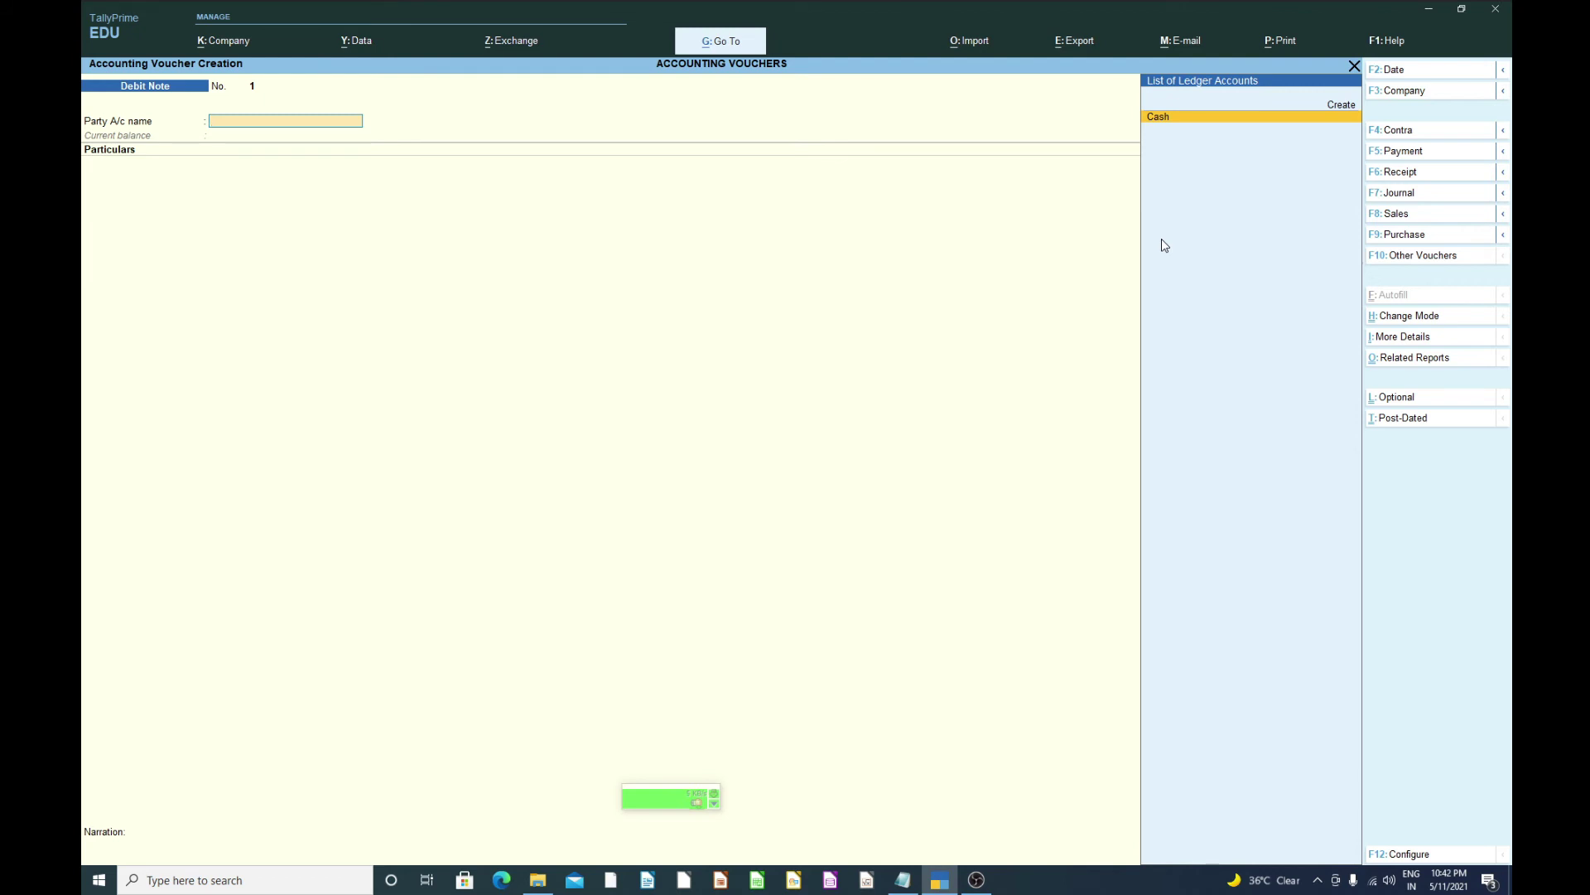
key("alt+F6")
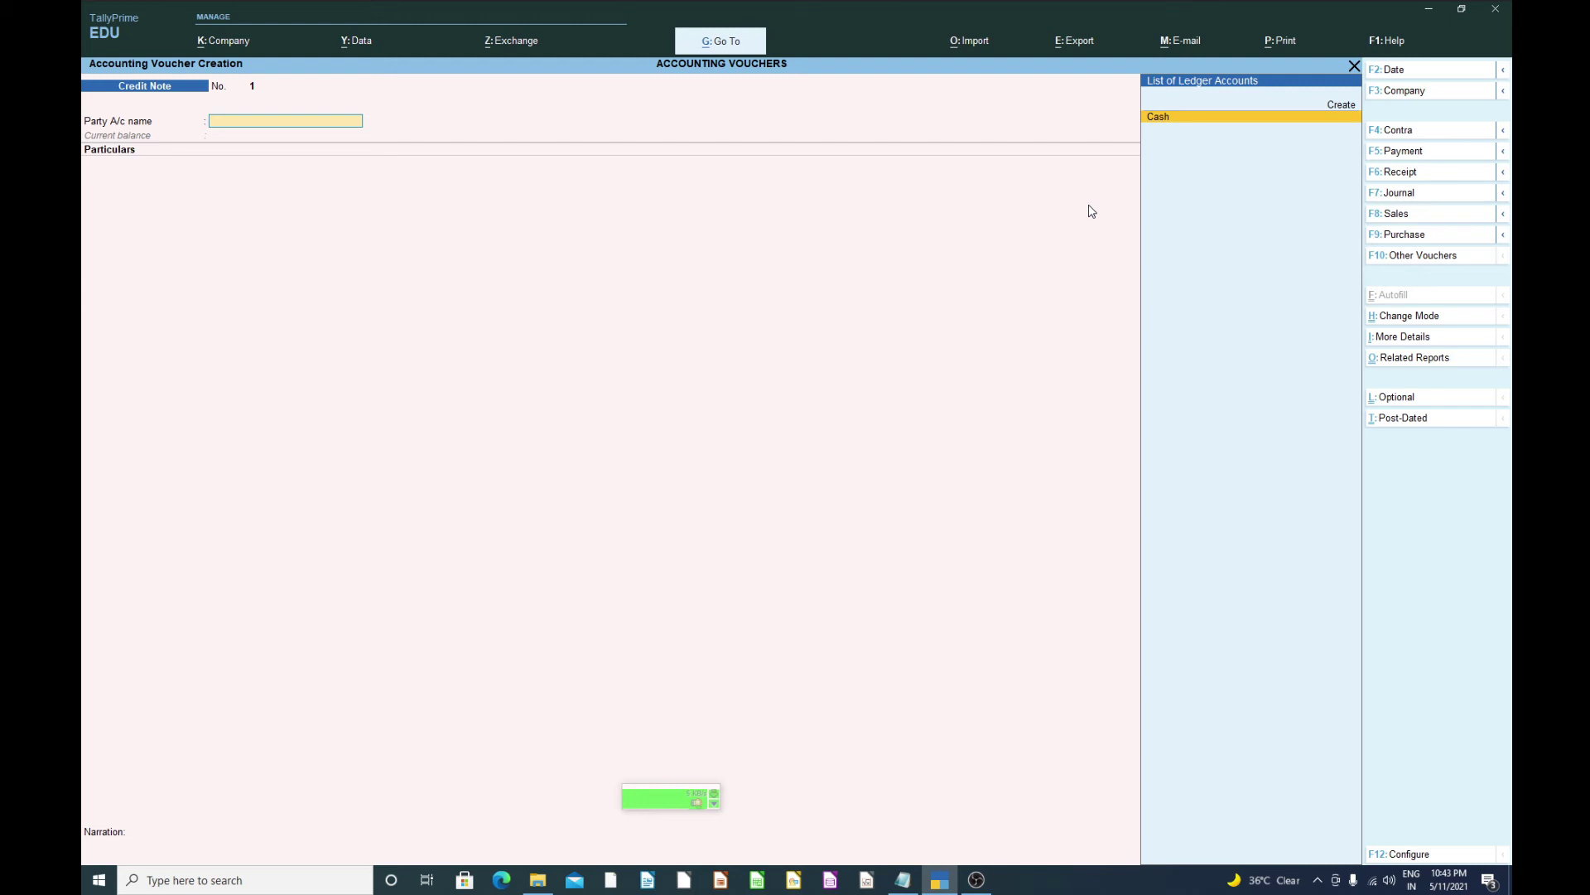
- Quit voucher entry and open the Credit Note voucher type for alteration
key("Escape")
key("Return")
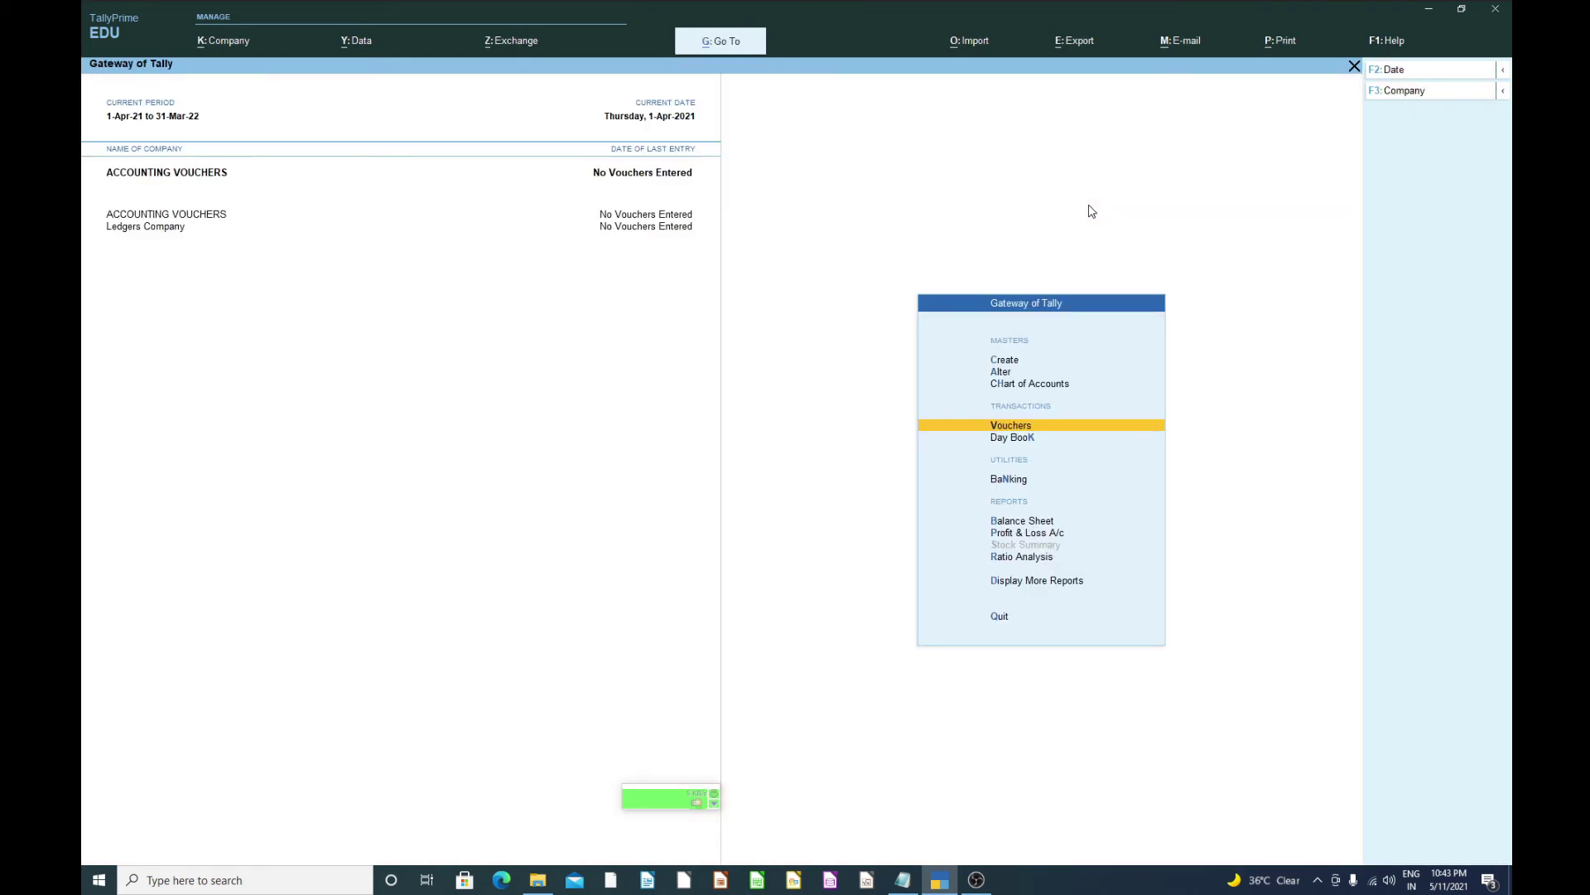
key("Up")
key("Up")
key("Return")
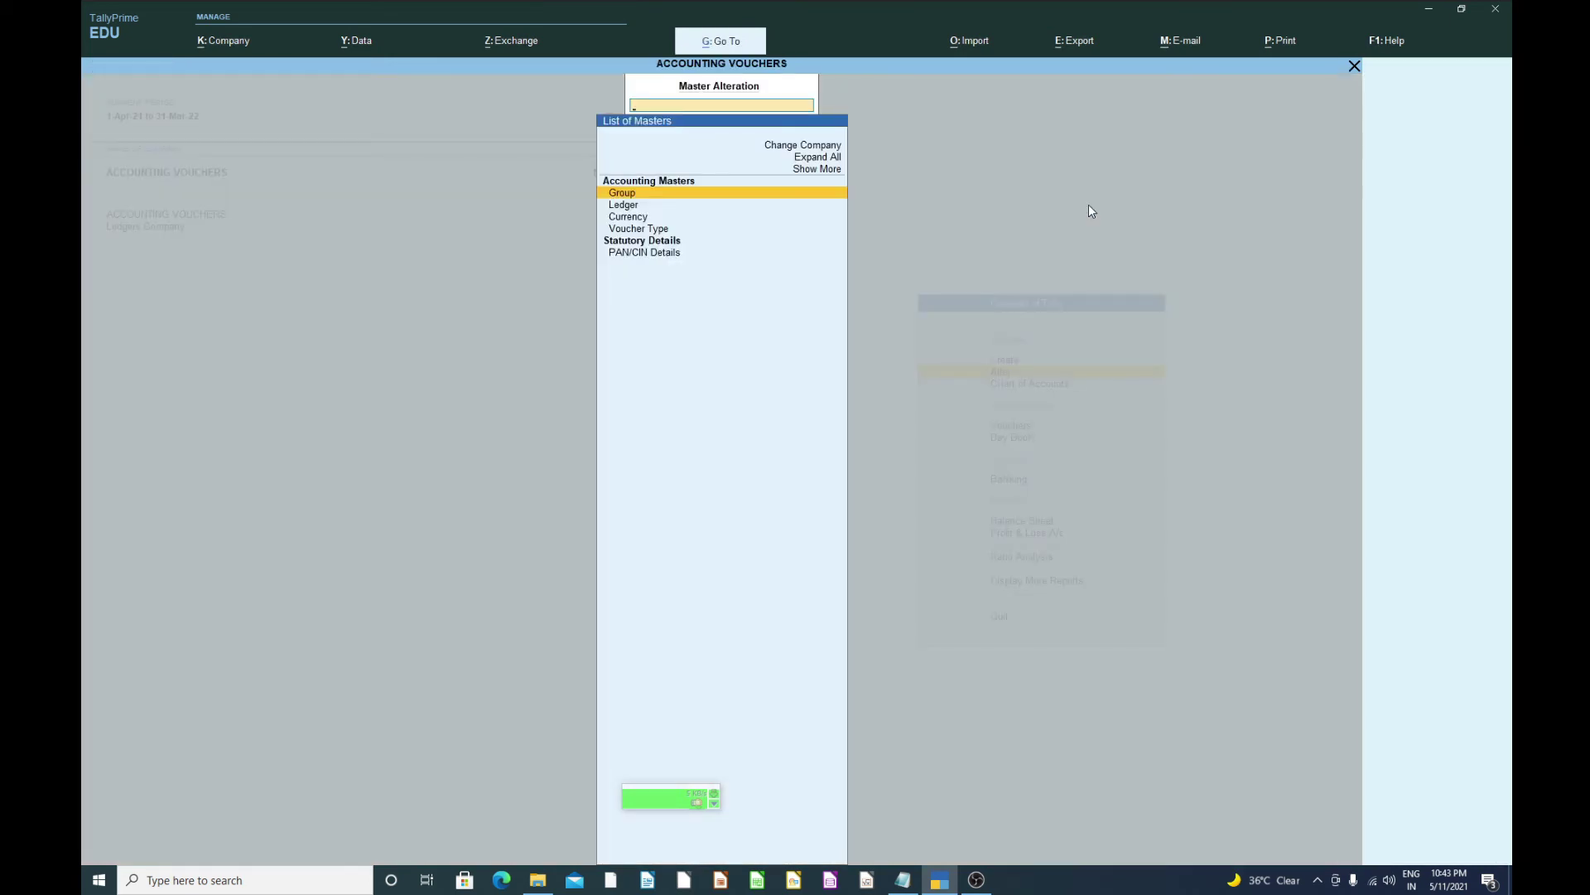
key("Down")
key("Down")
key("Down")
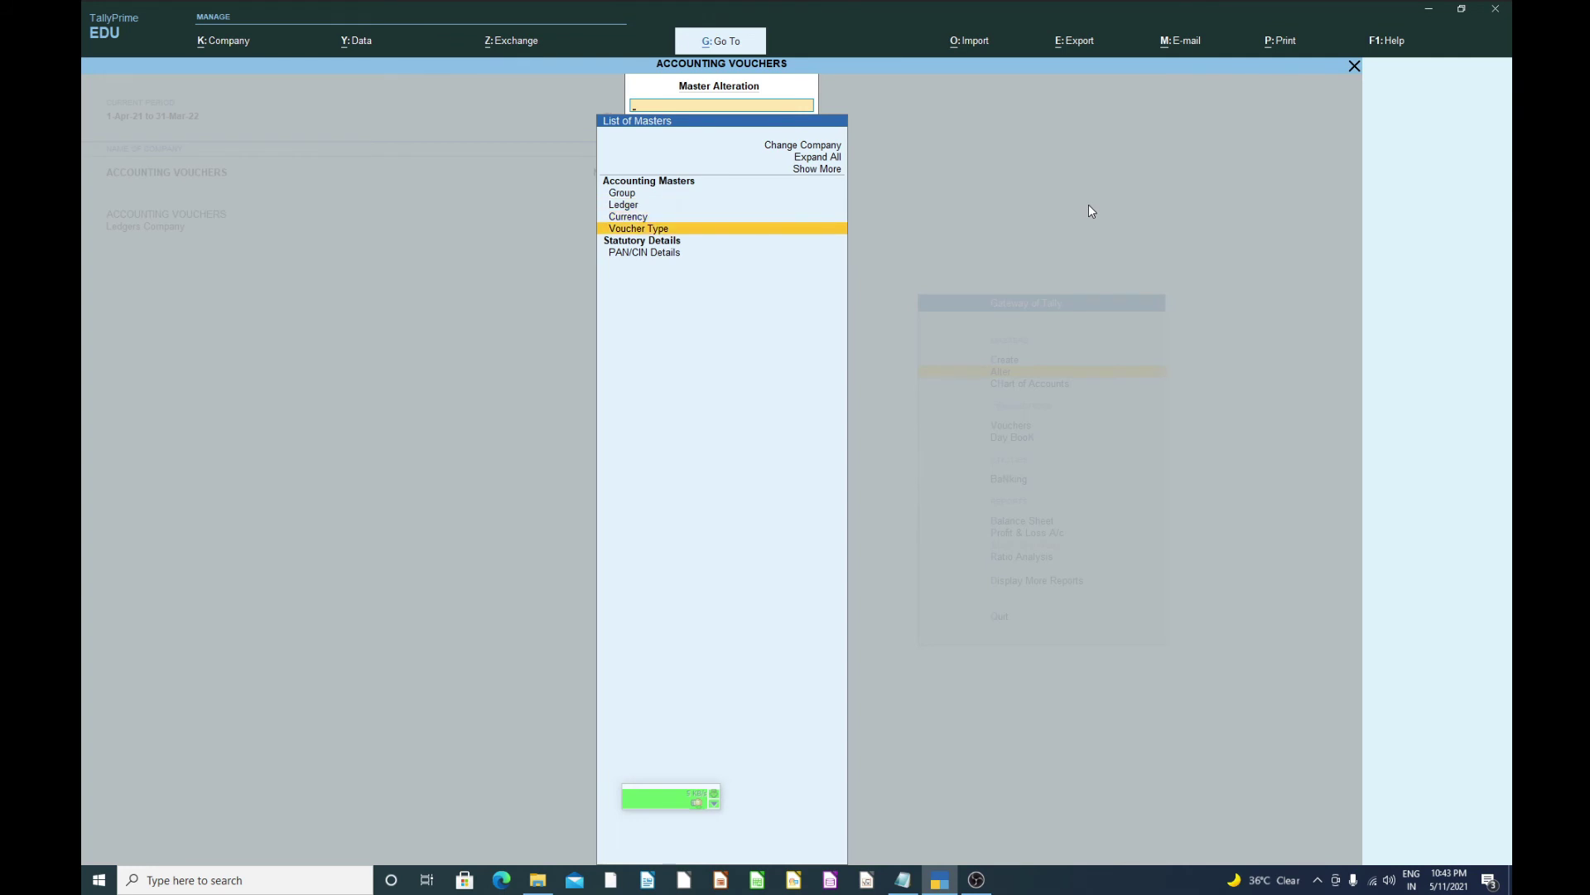
key("Return")
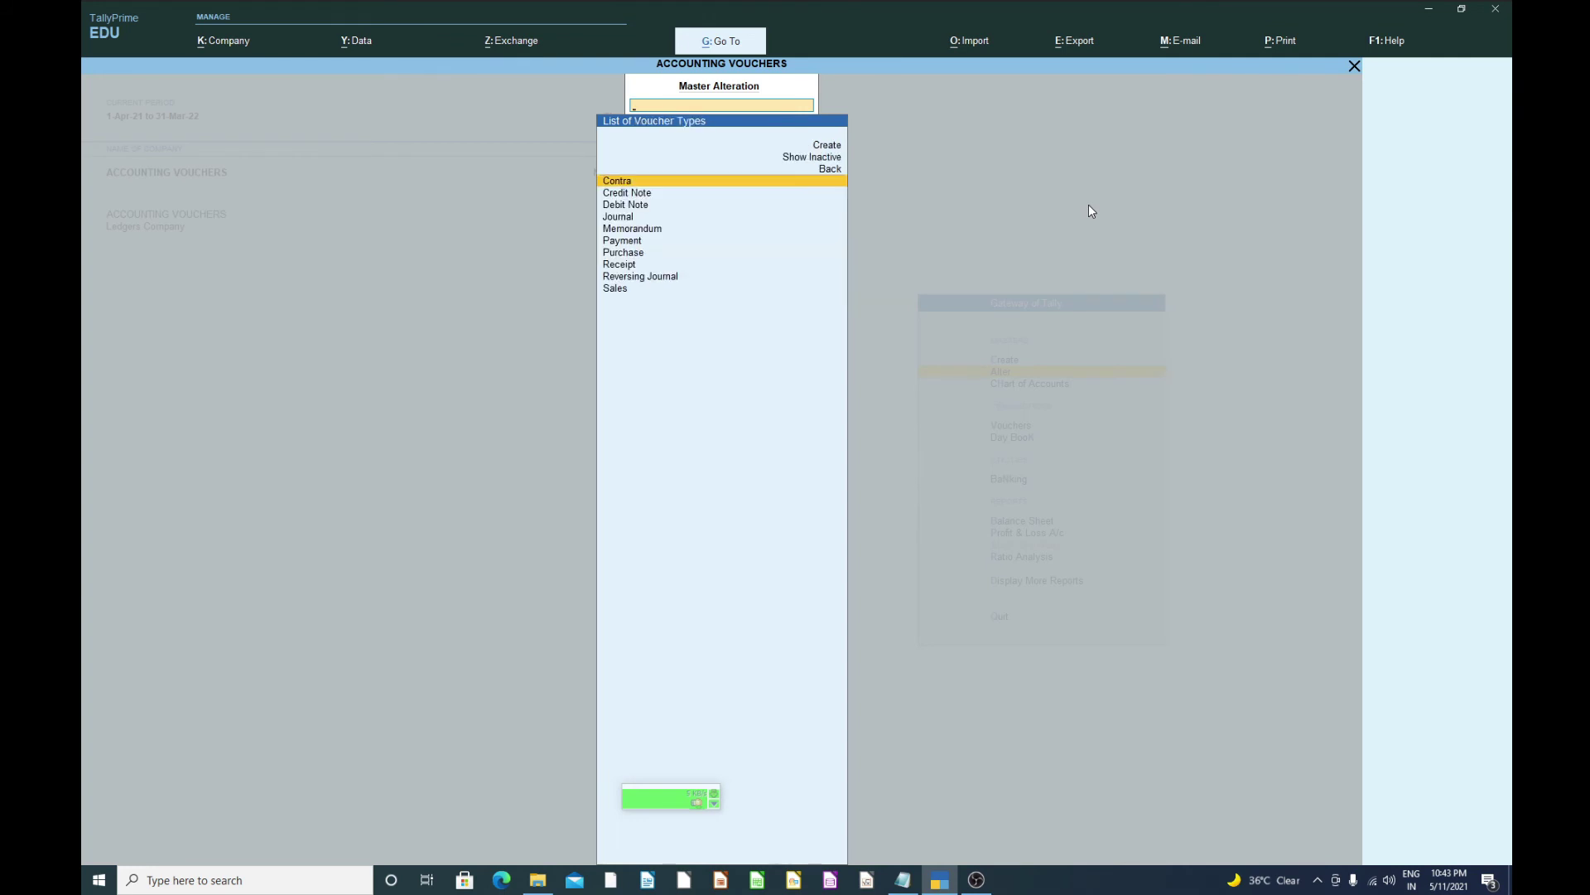
key("Down")
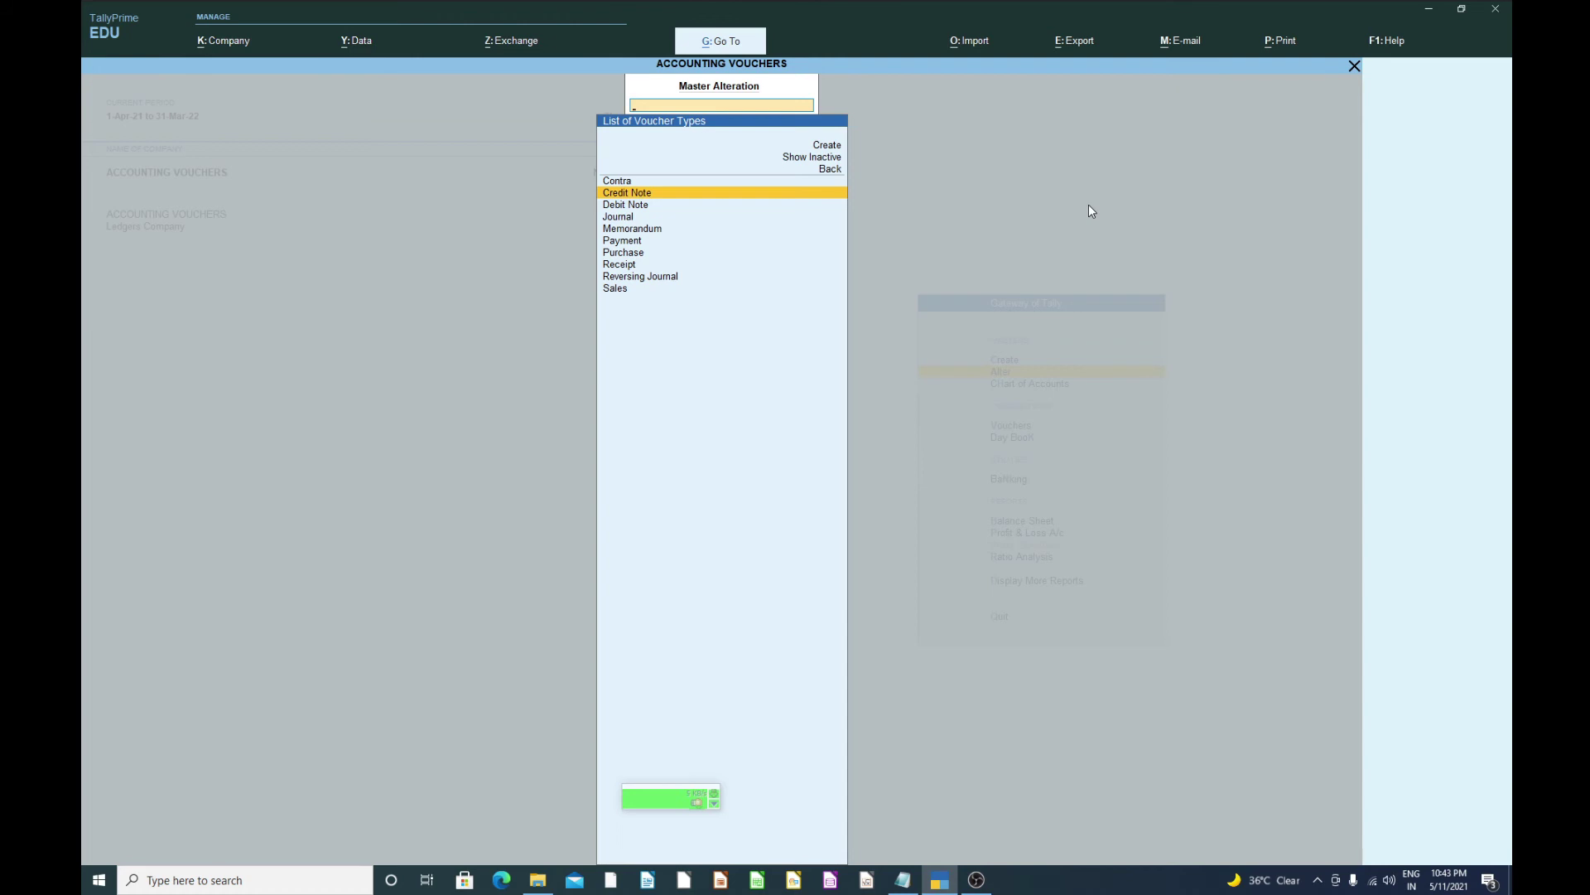
key("Return")
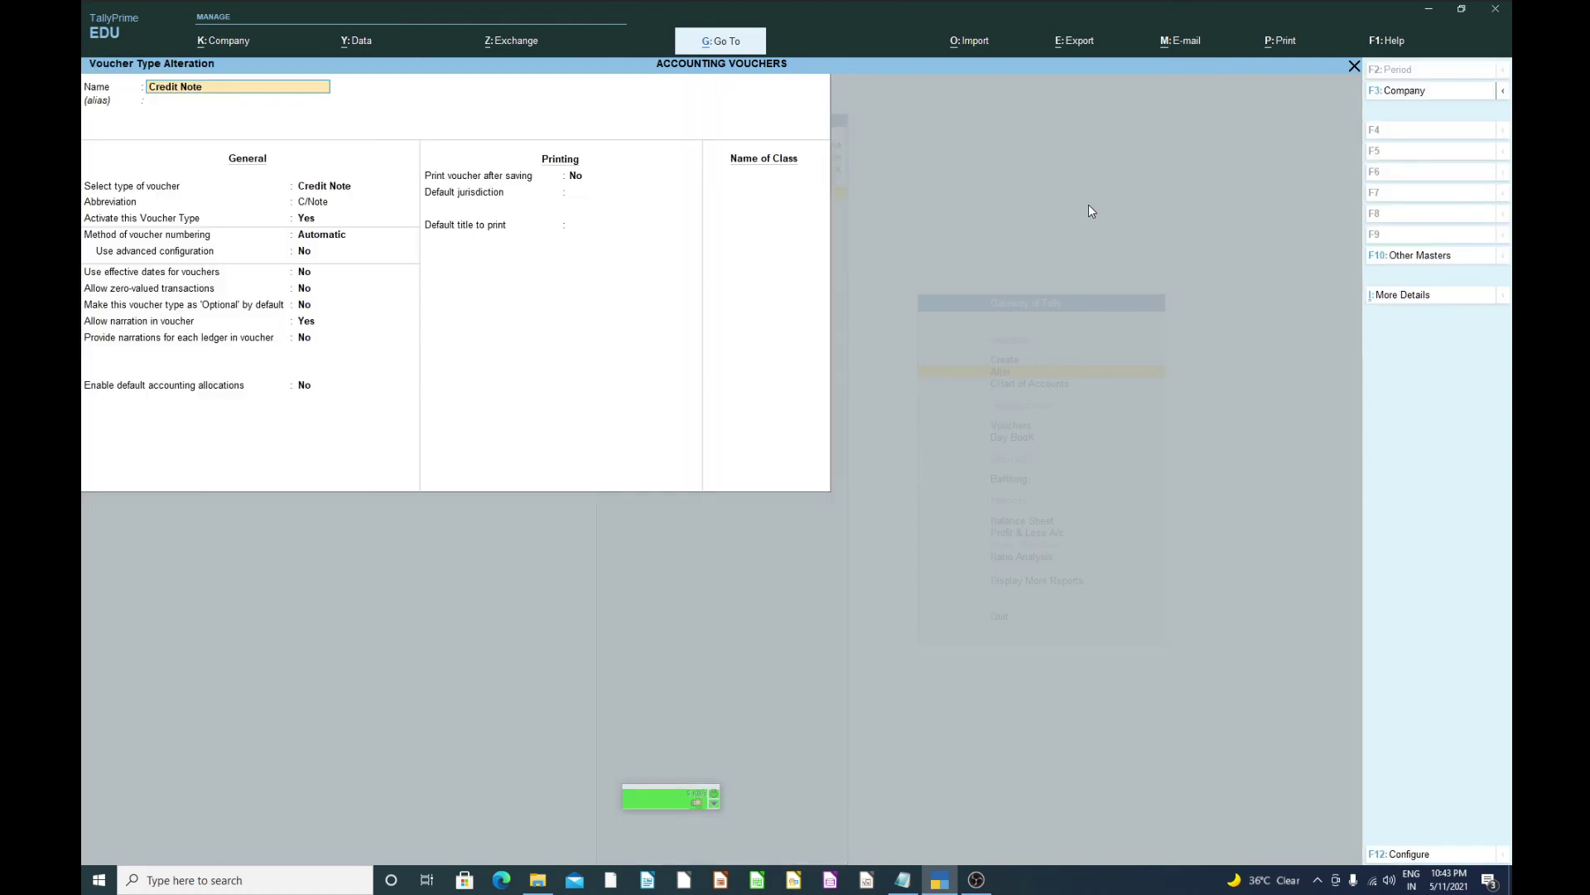
- Keep Activate this Voucher Type at Yes for Credit Note and save it with its remaining settings as they are
key("Return")
key("Return")
key("Return")
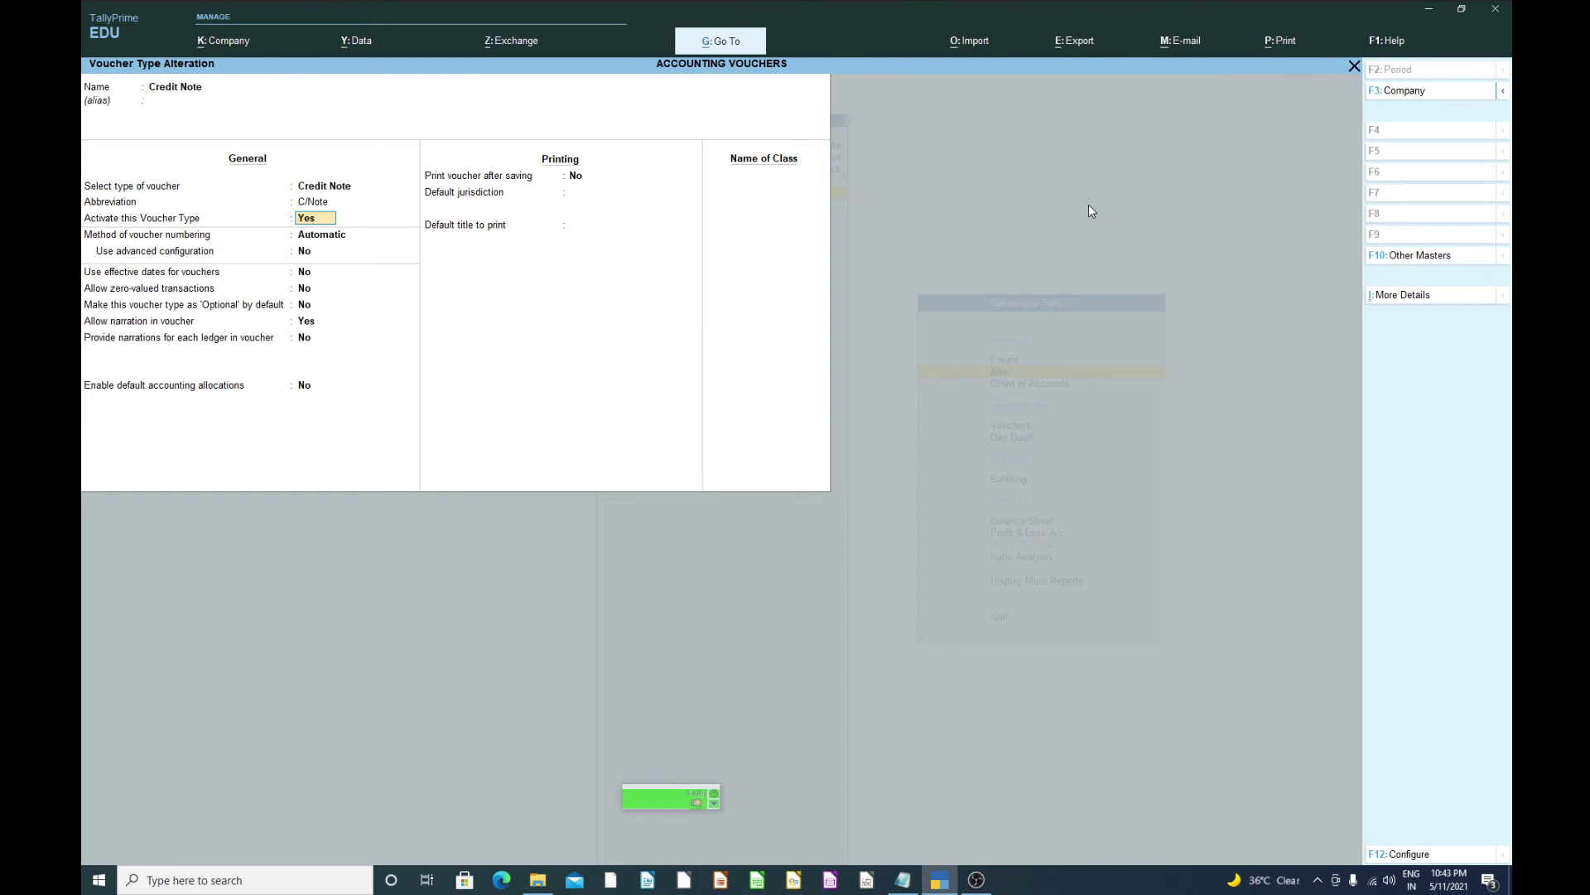
key("Return")
key("Return")
key("Return")
key("Return")
key("Return")
key("Return")
key("Return")
key("Return")
key("Return")
key("Return")
key("Return")
key("Return")
key("Return")
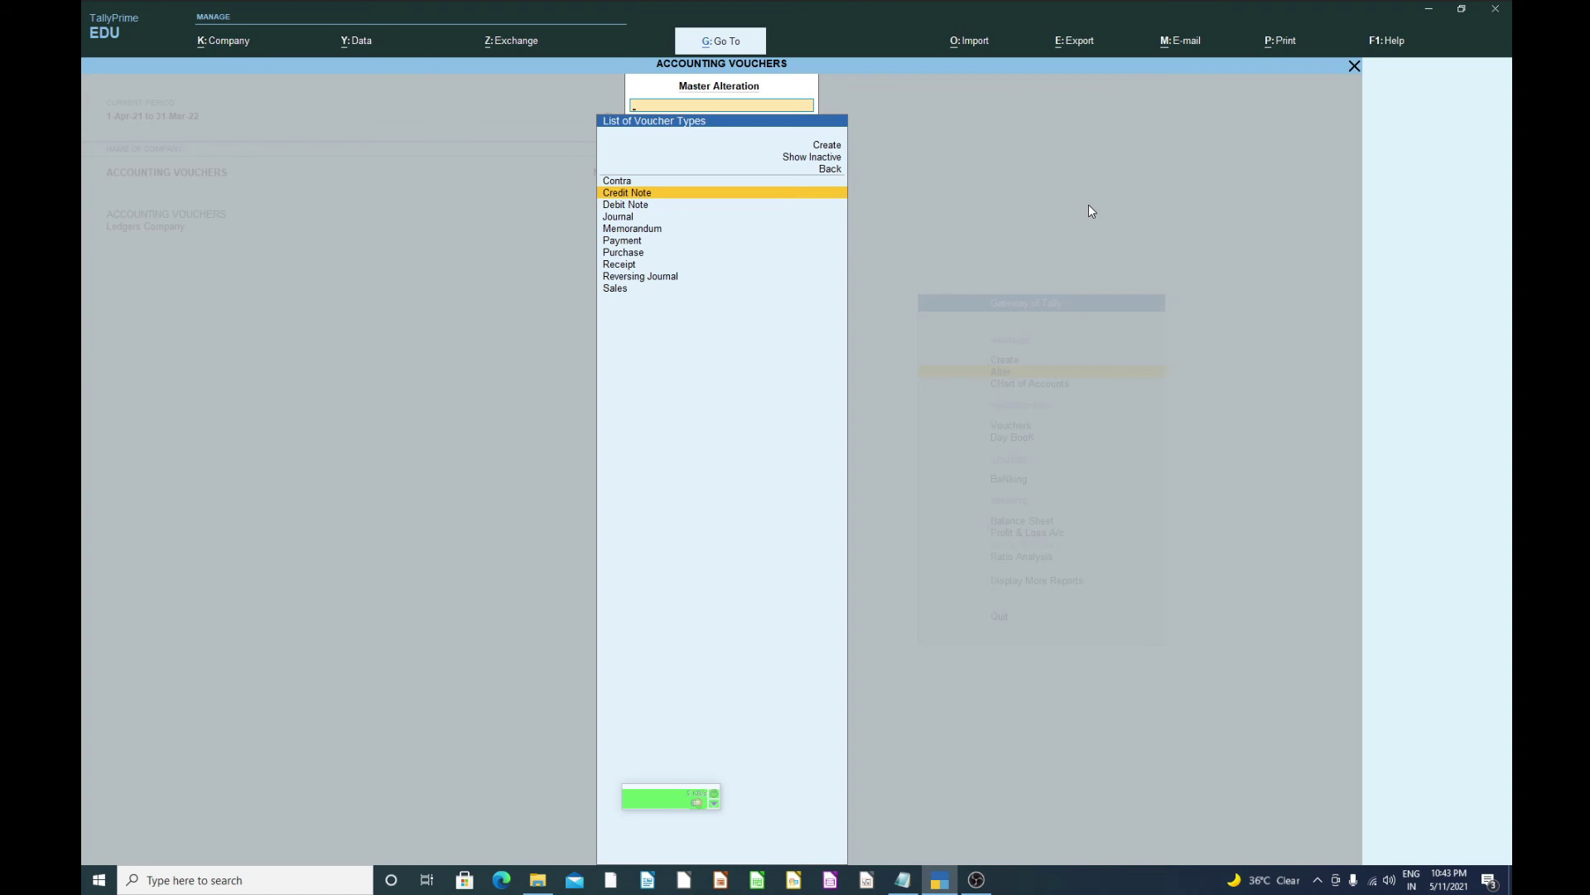
- Open the Debit Note voucher type, check its activation setting, and quit without saving
key("Down")
key("Return")
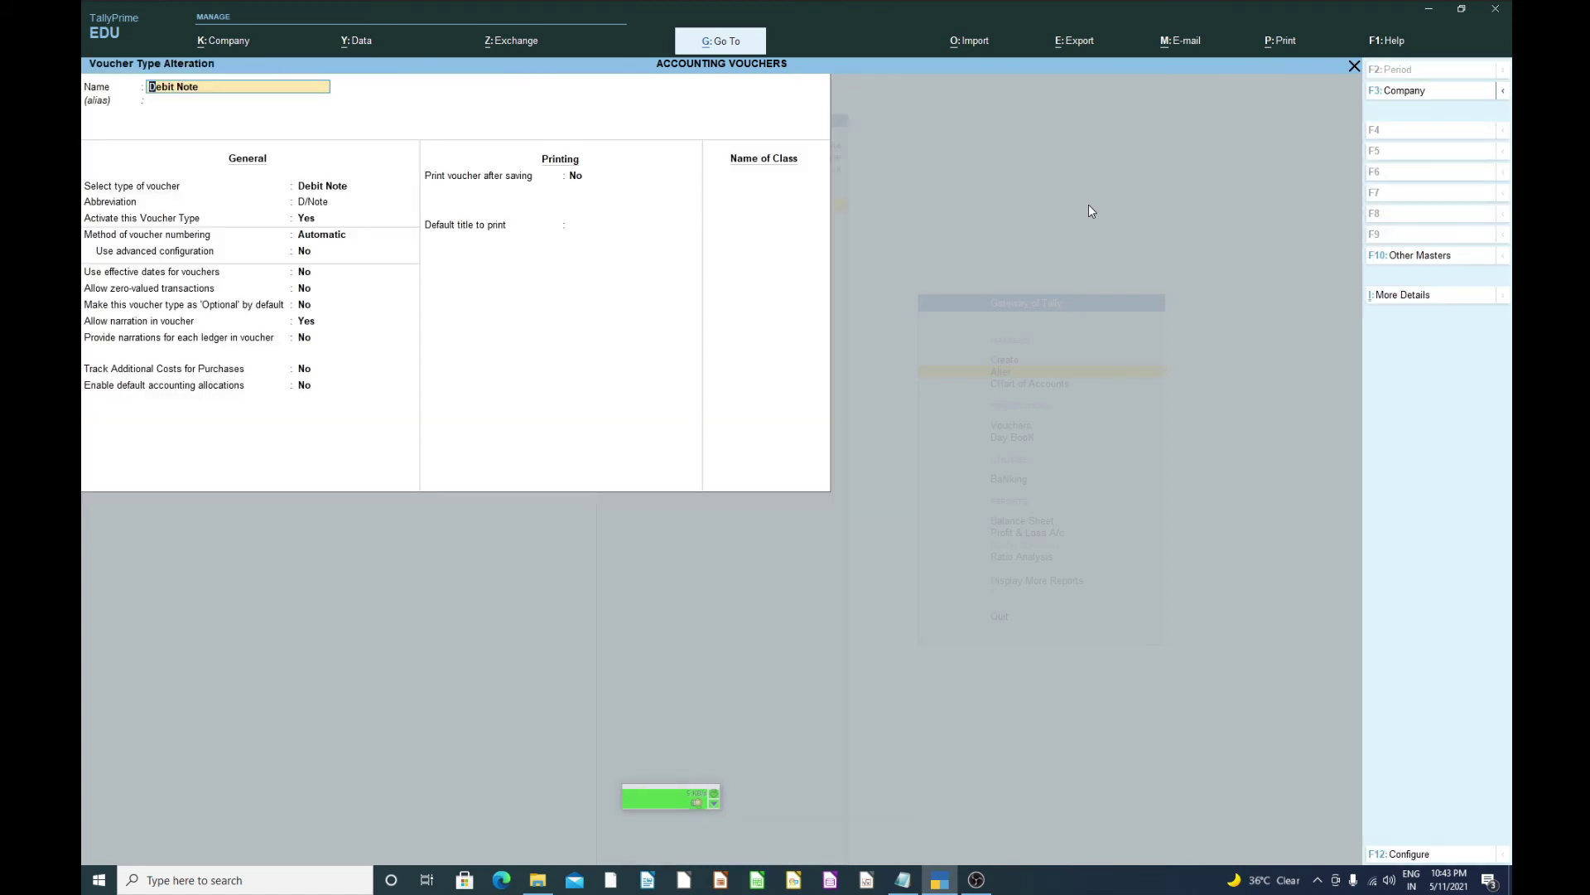
key("Return")
key("Return")
key("Return")
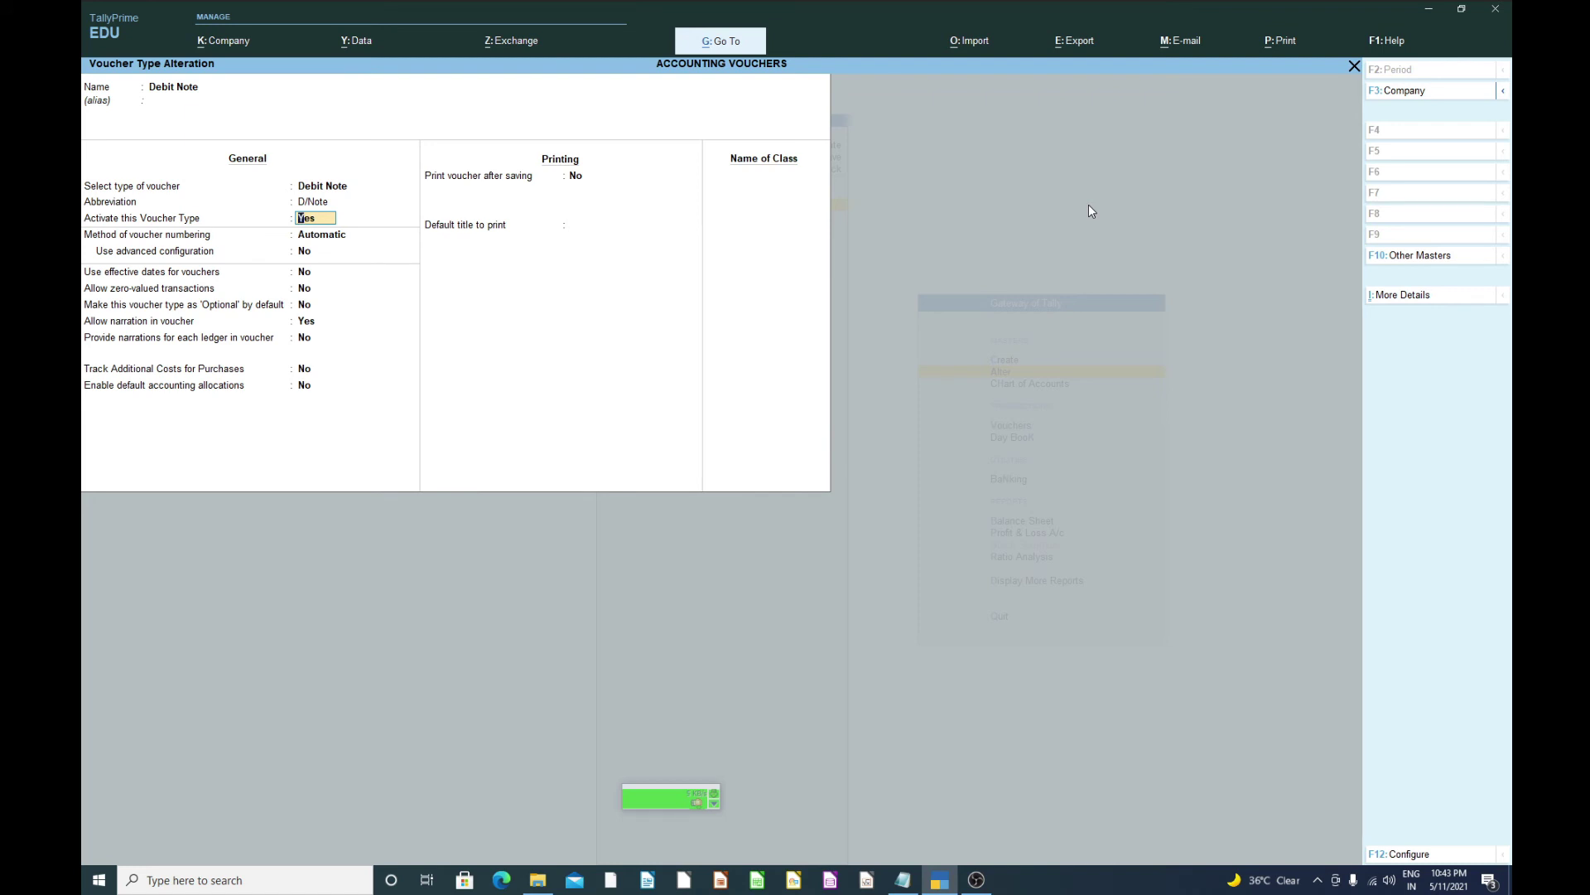
key("Escape")
key("y")
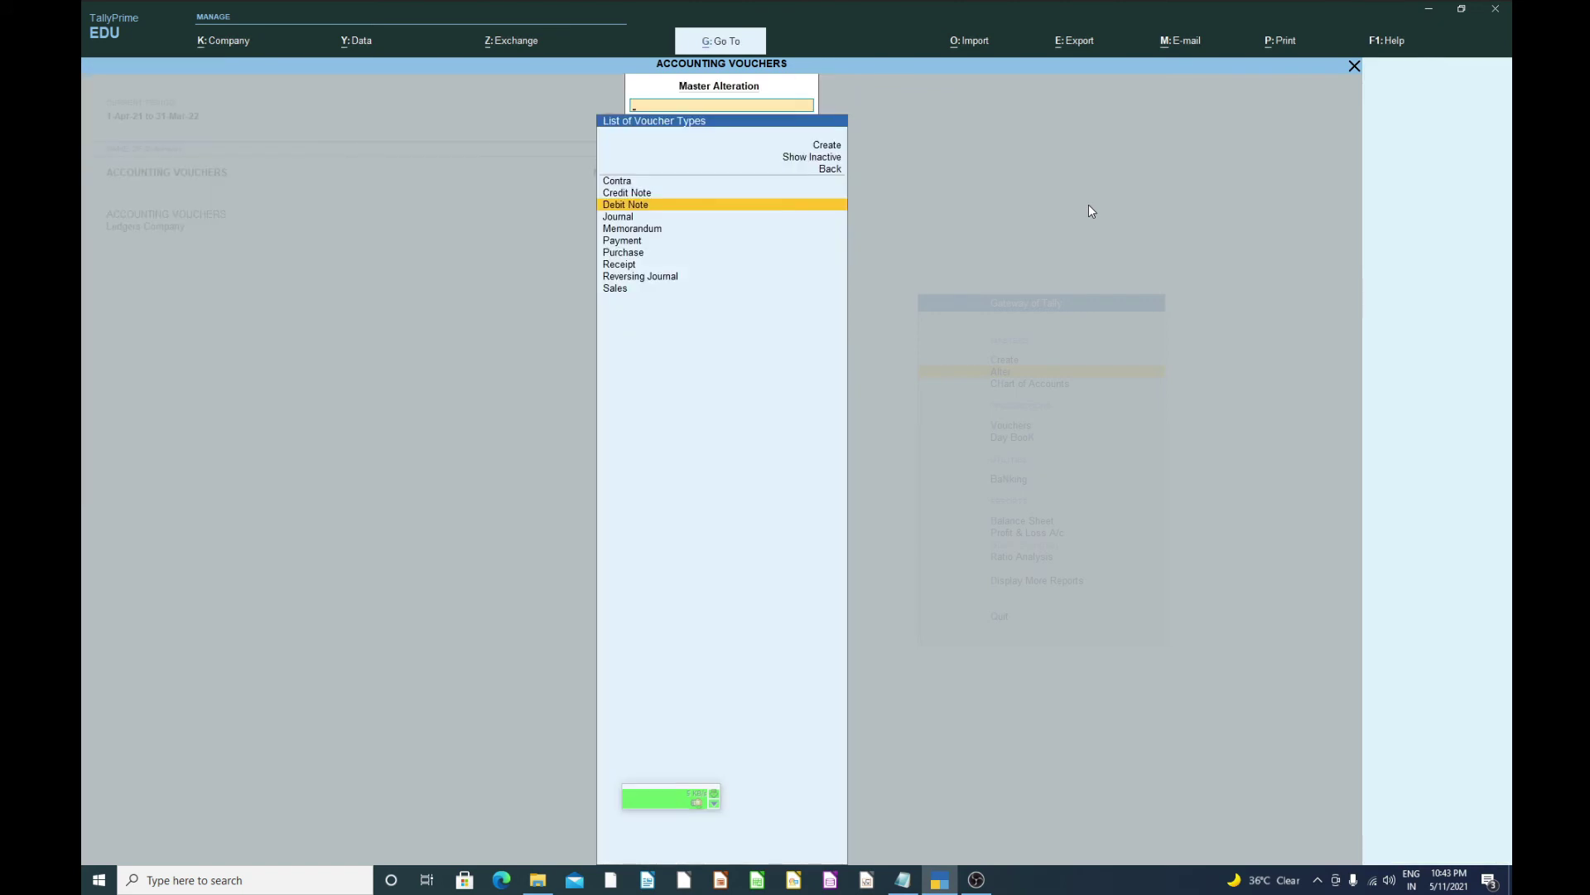
- Leave the voucher type alteration list, start voucher entry for the company, and switch to a Contra voucher
key("Escape")
key("Escape")
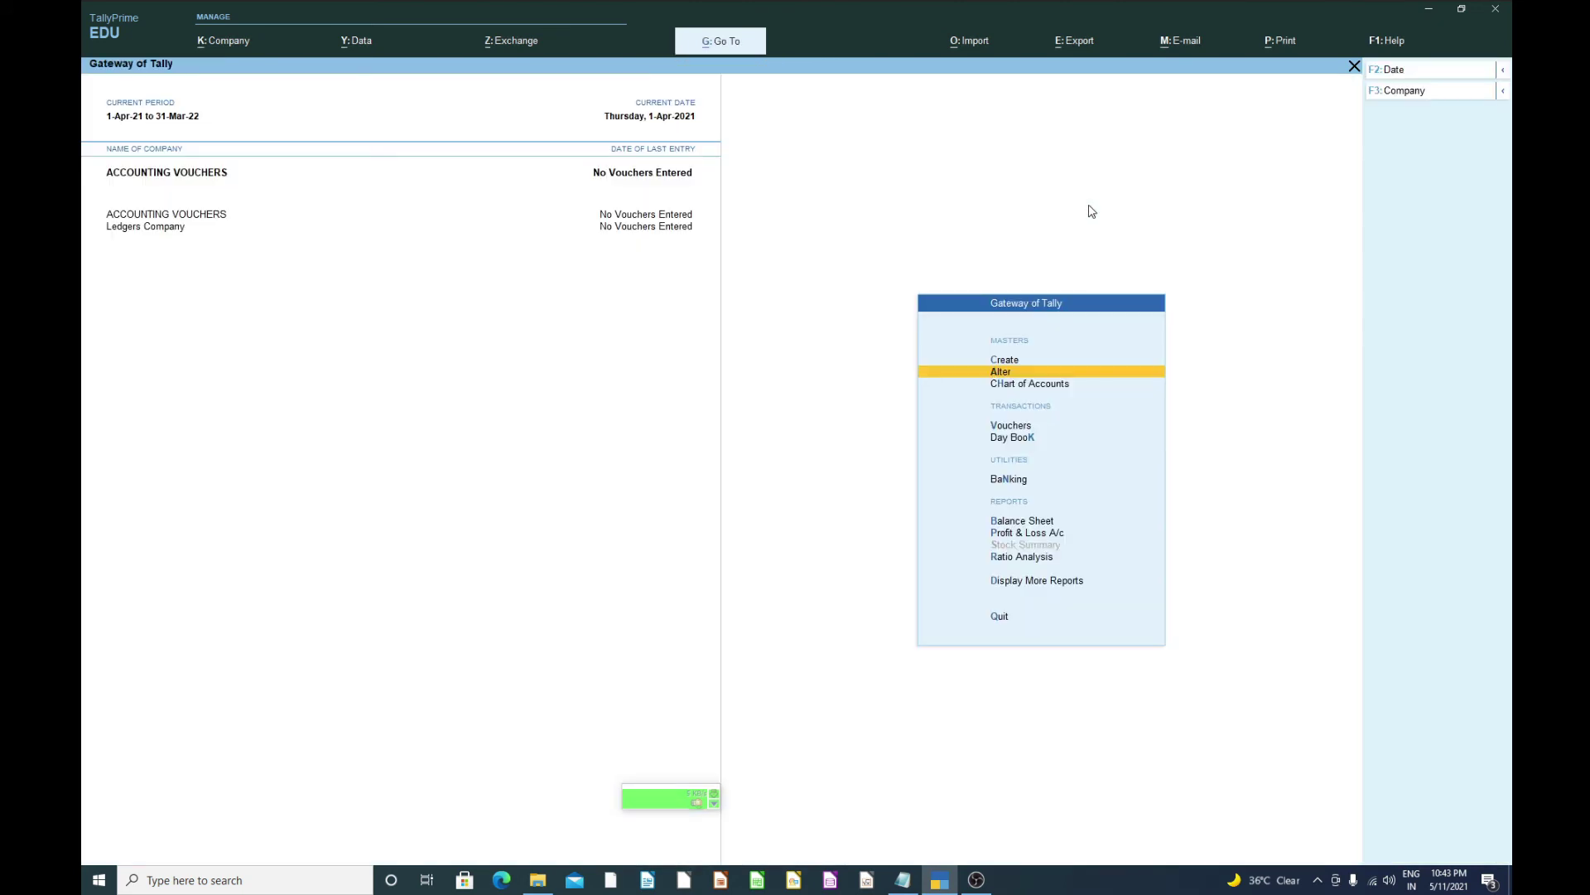
key("Down")
key("Down")
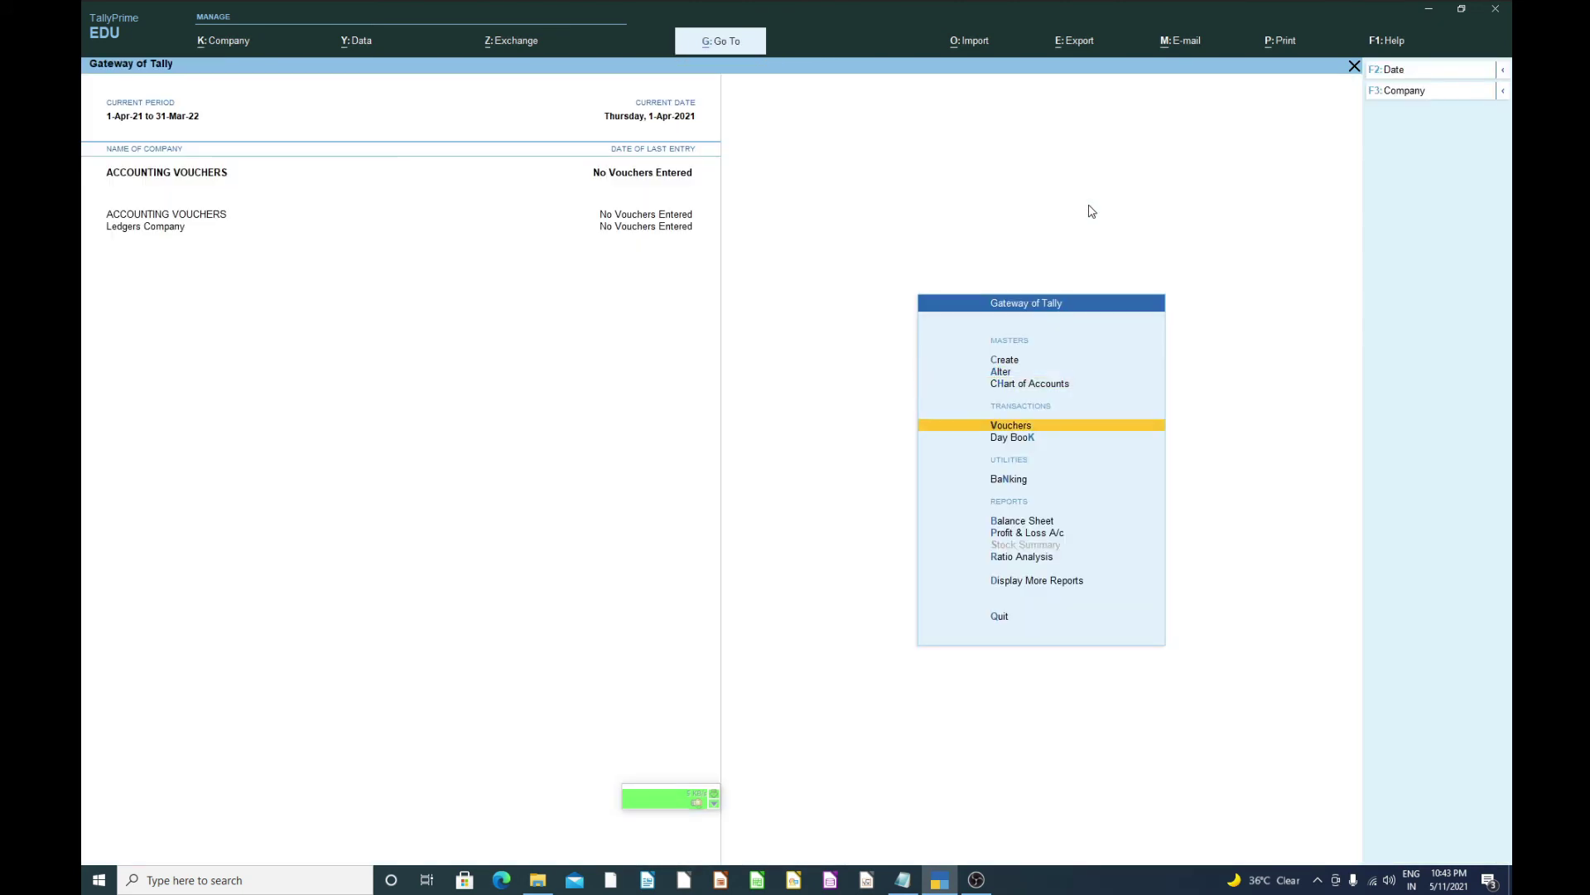
key("Return")
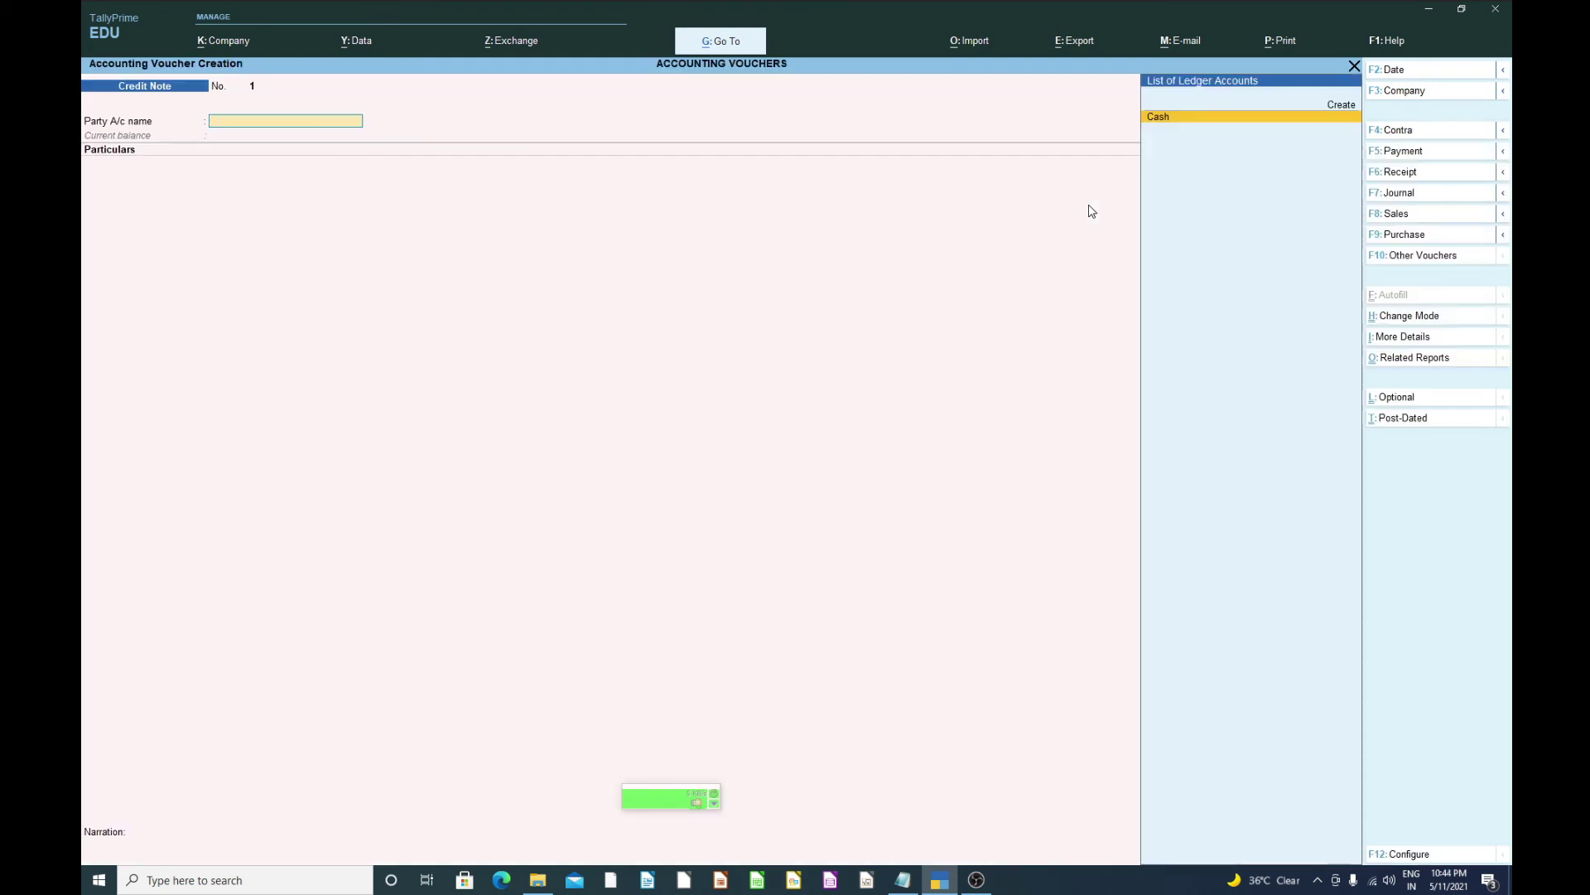
key("F4")
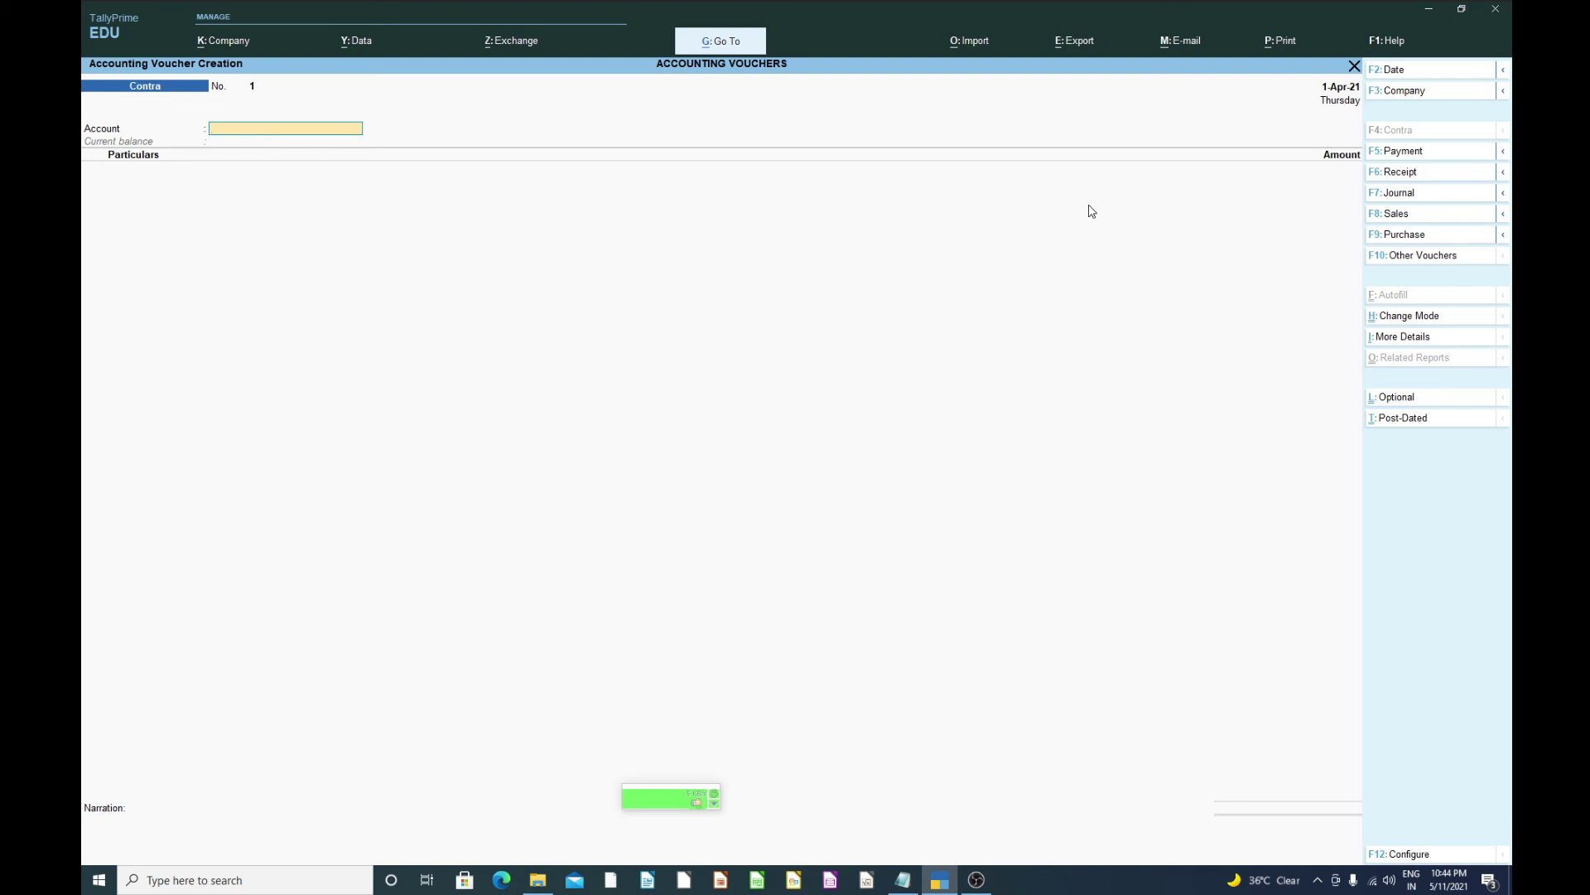
- View the Journal, Contra and Payment voucher screens in turn, ending on a Receipt voucher
key("F7")
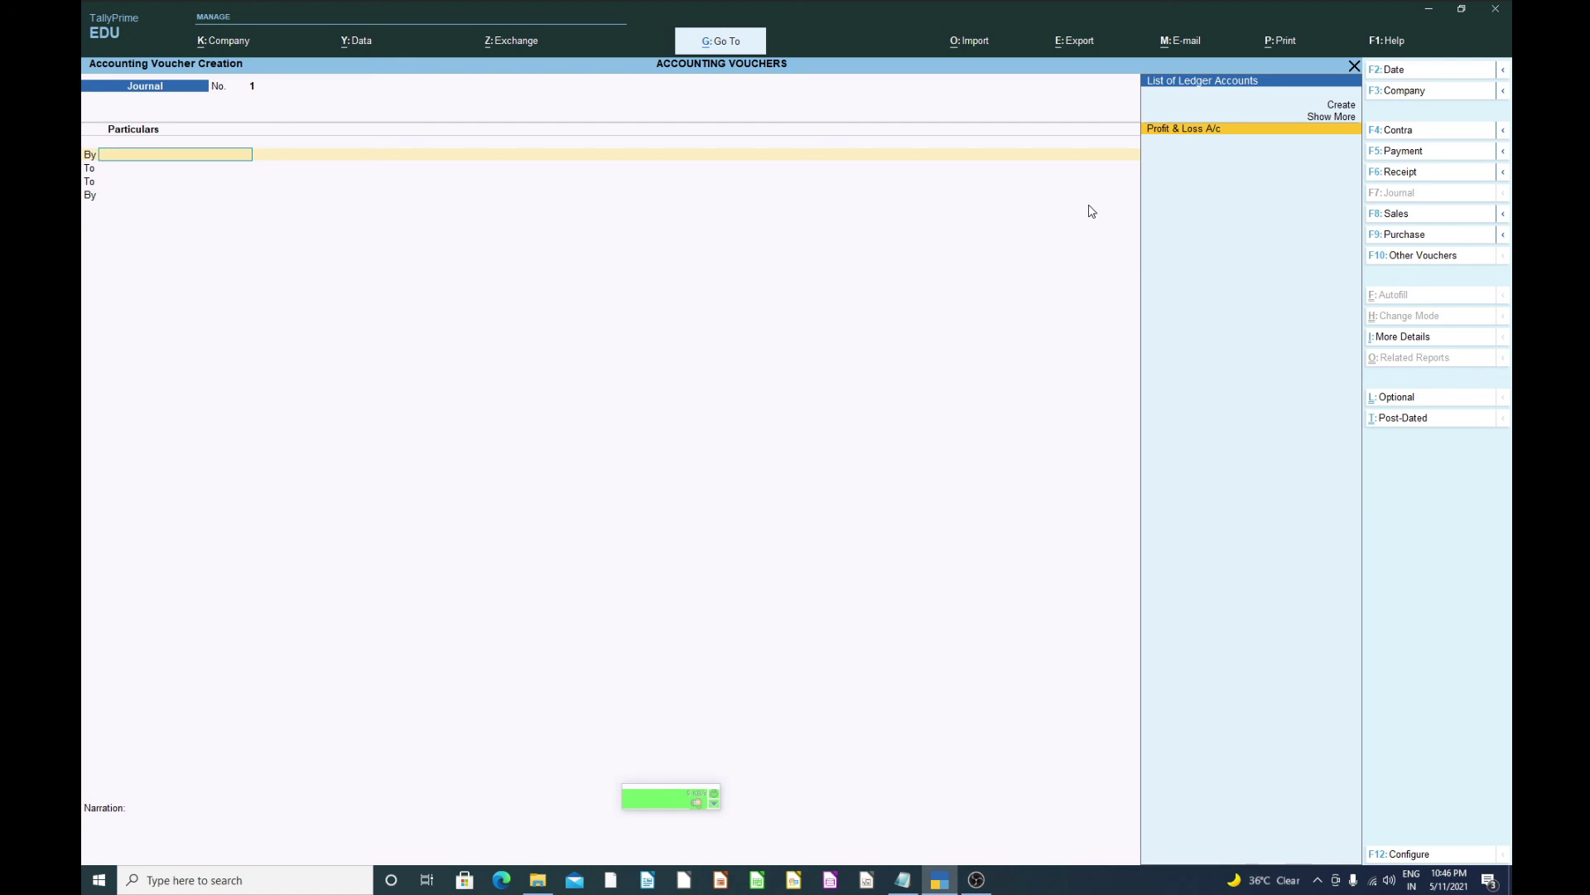
key("F4")
key("F5")
key("F6")
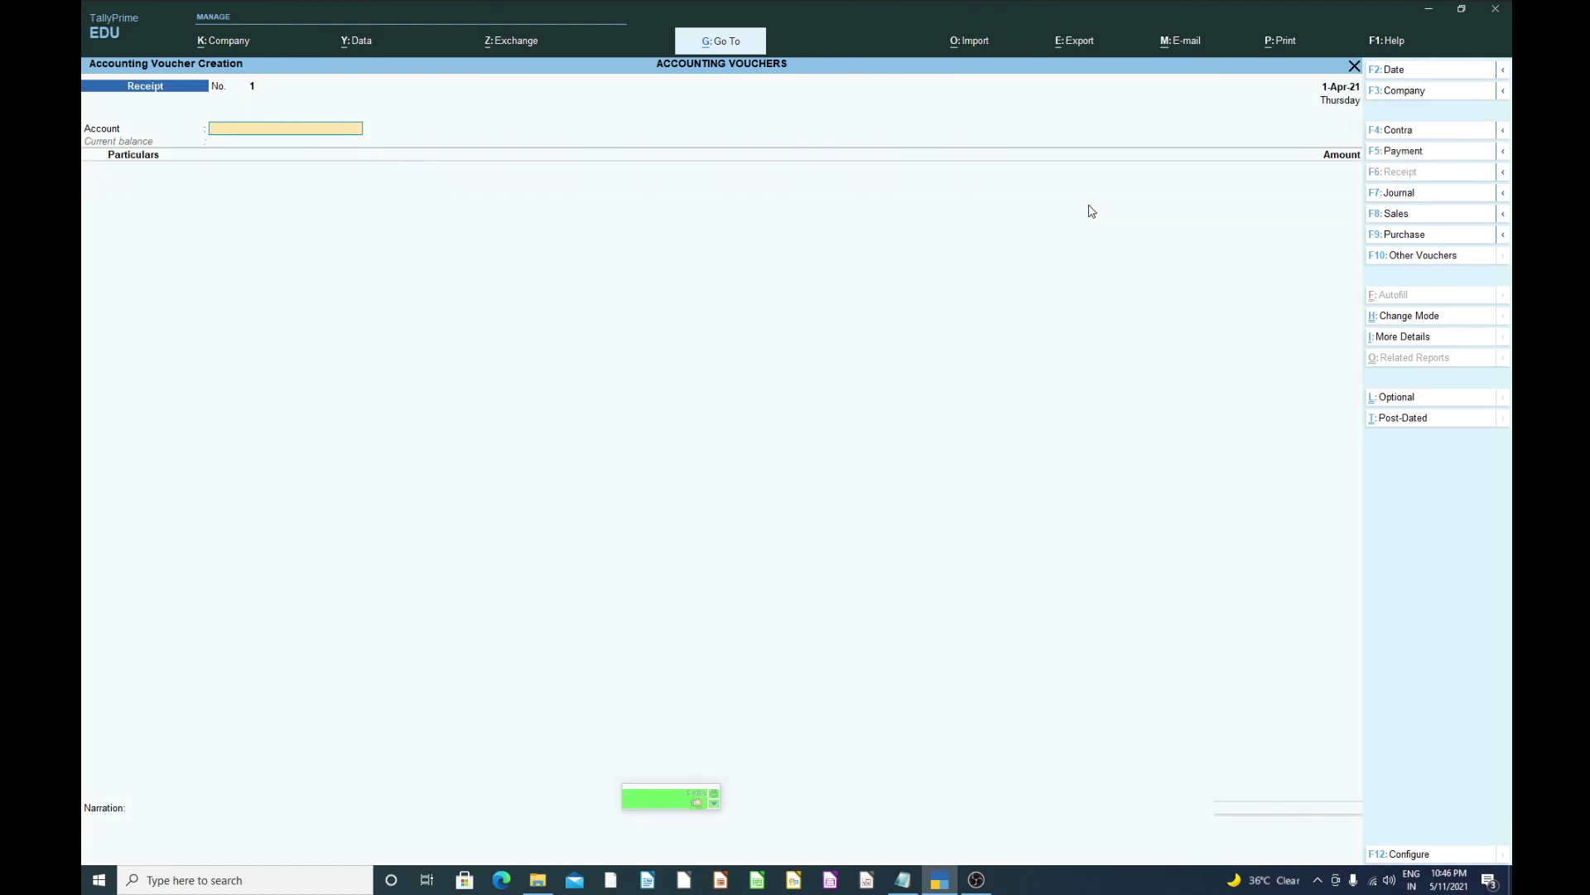
- Choose Cash as the Receipt voucher's account and change the voucher mode to Double Entry
key("Return")
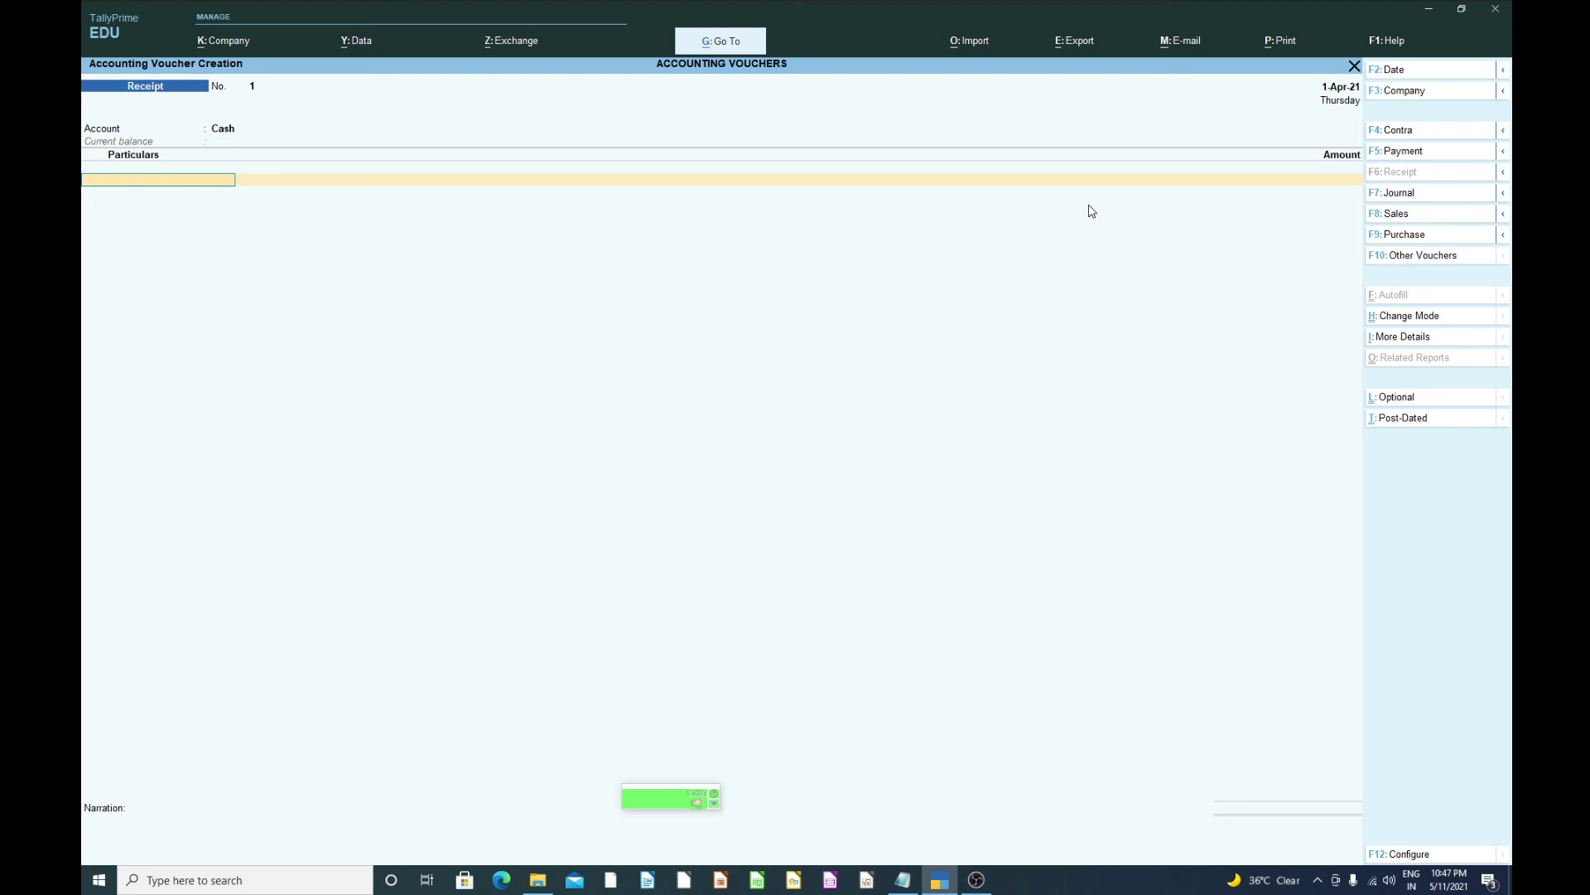
key("ctrl")
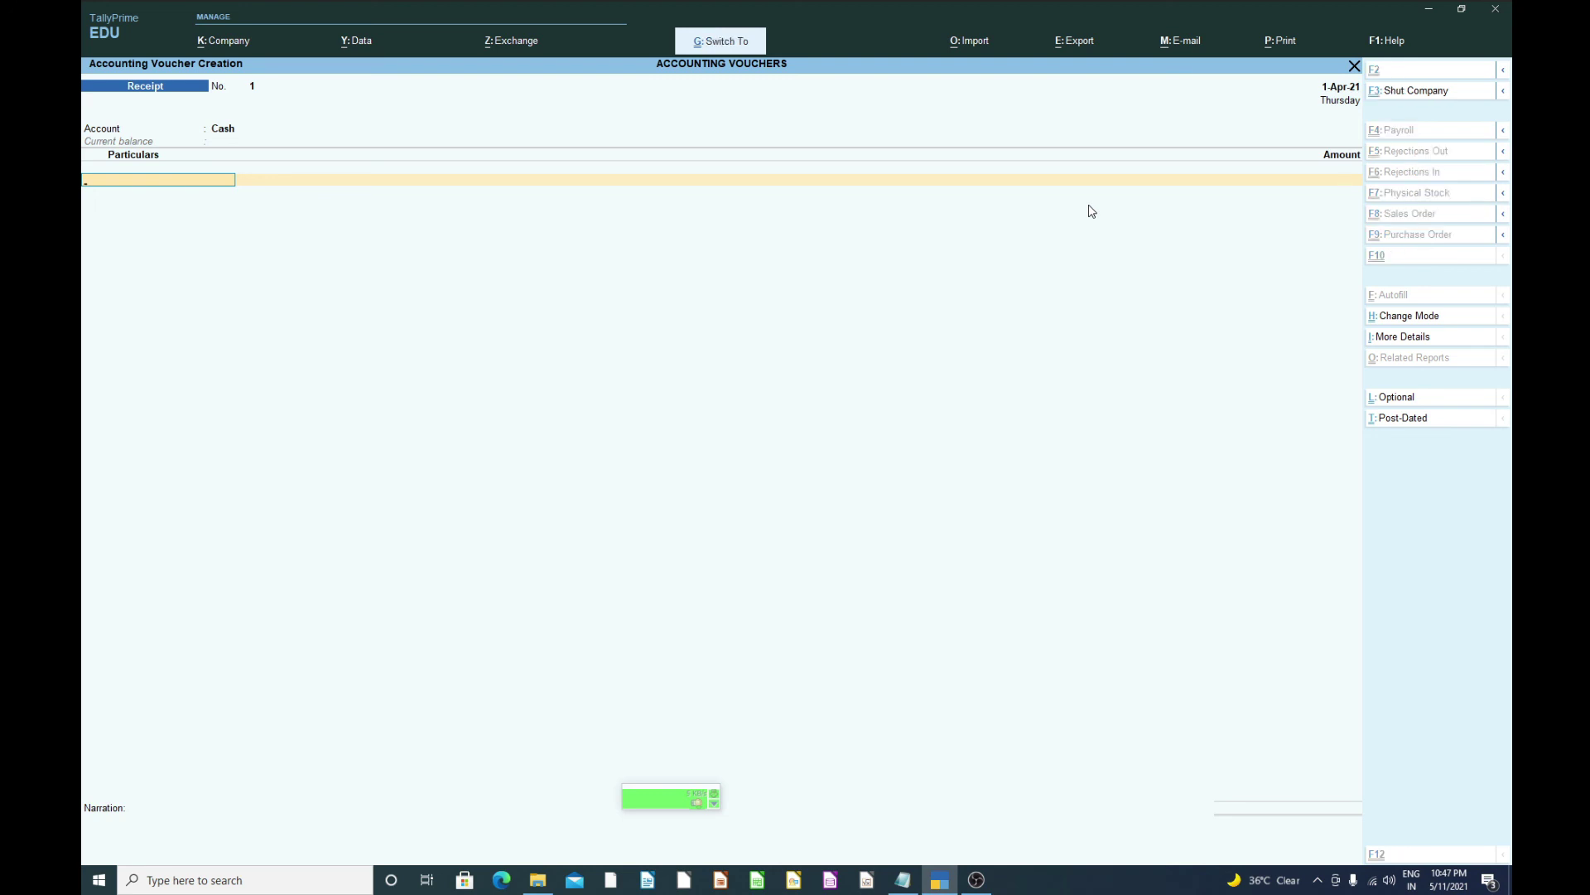
key("ctrl+h")
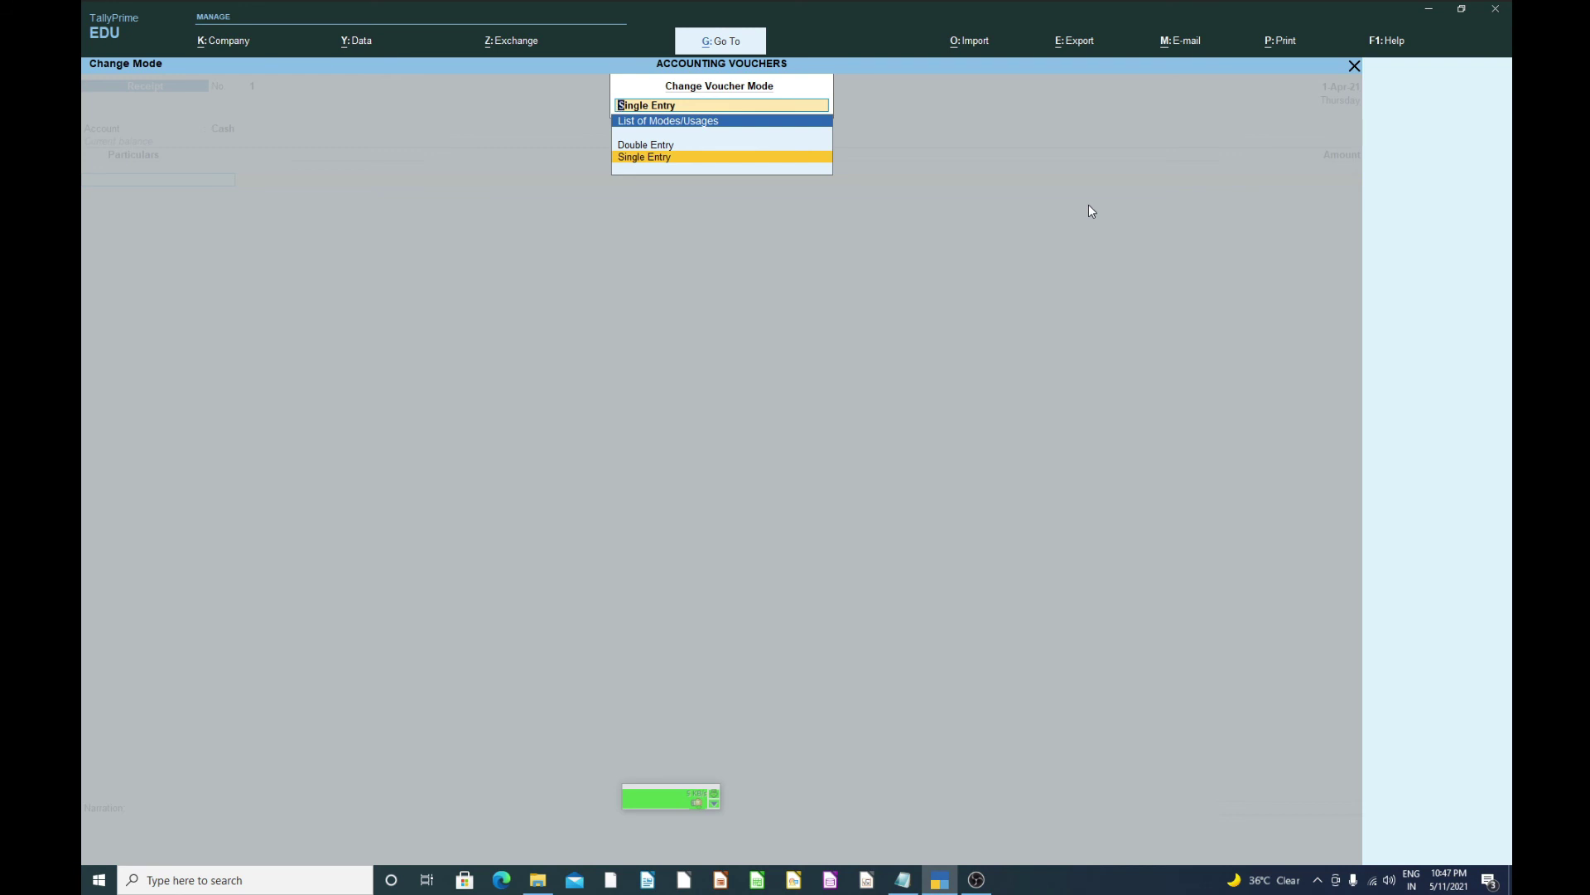
key("Up")
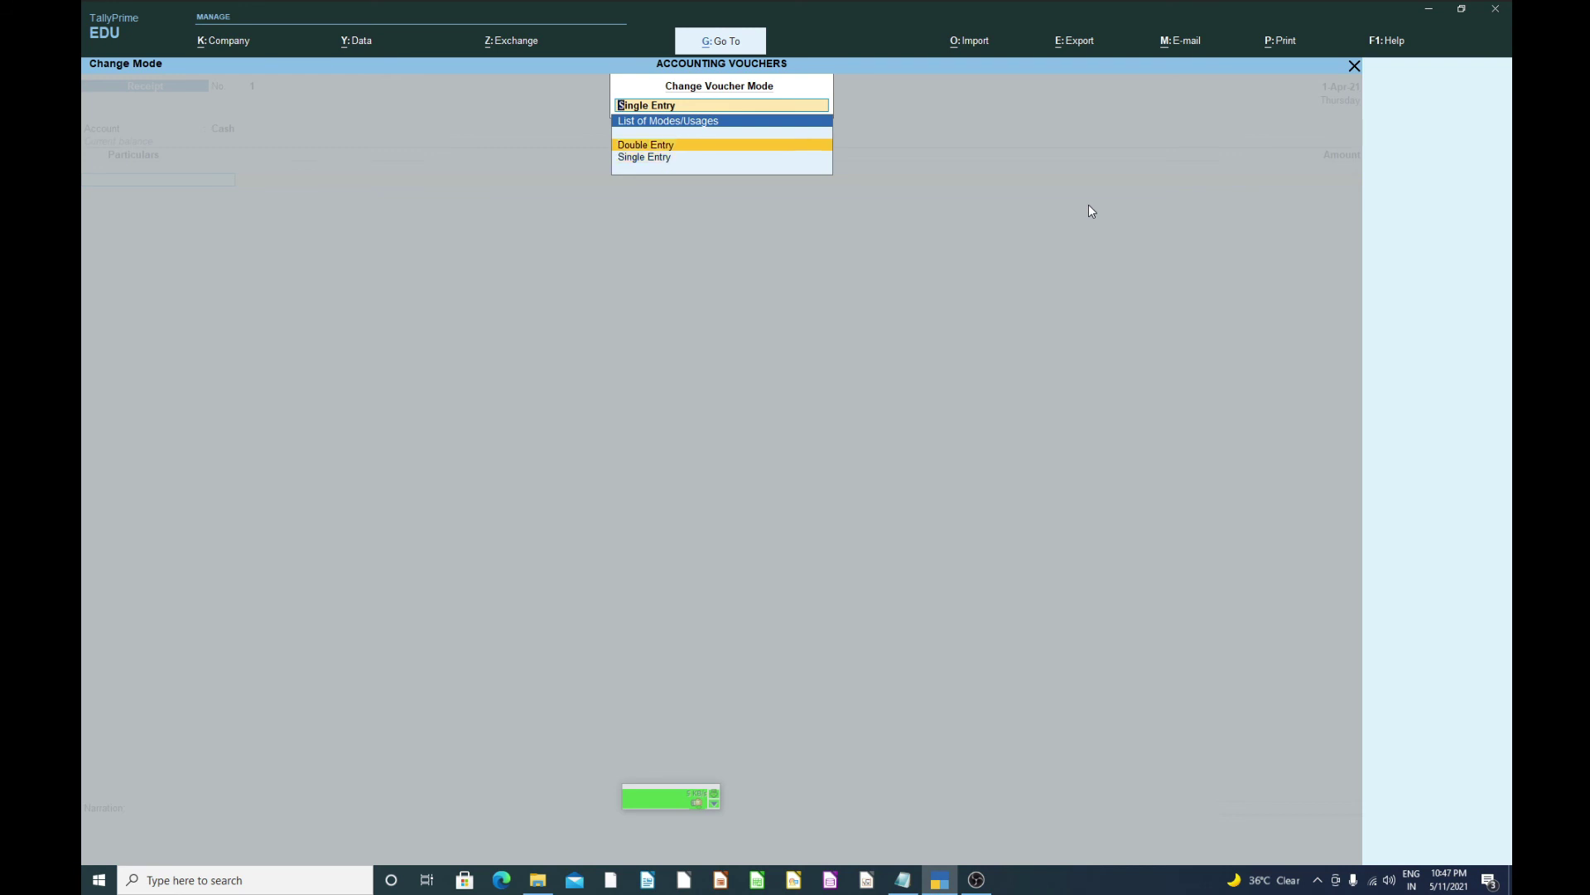
key("Return")
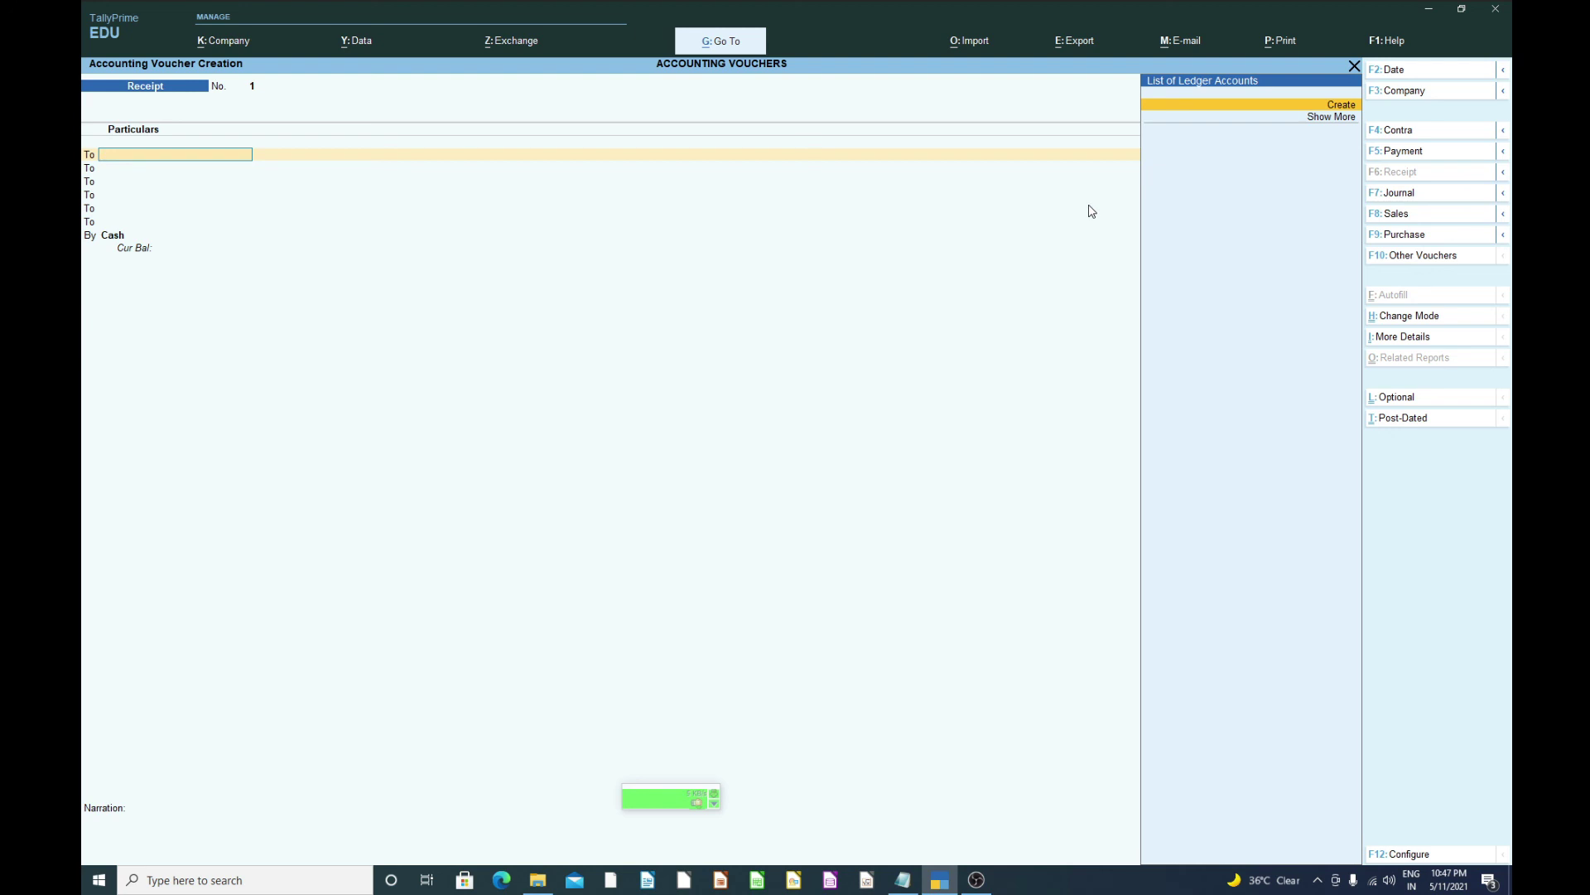
- In the Payment voucher's configuration, set Use Cr/Dr instead of To/By to Yes, keep the other settings, and view the Contra voucher
key("F5")
key("F12")
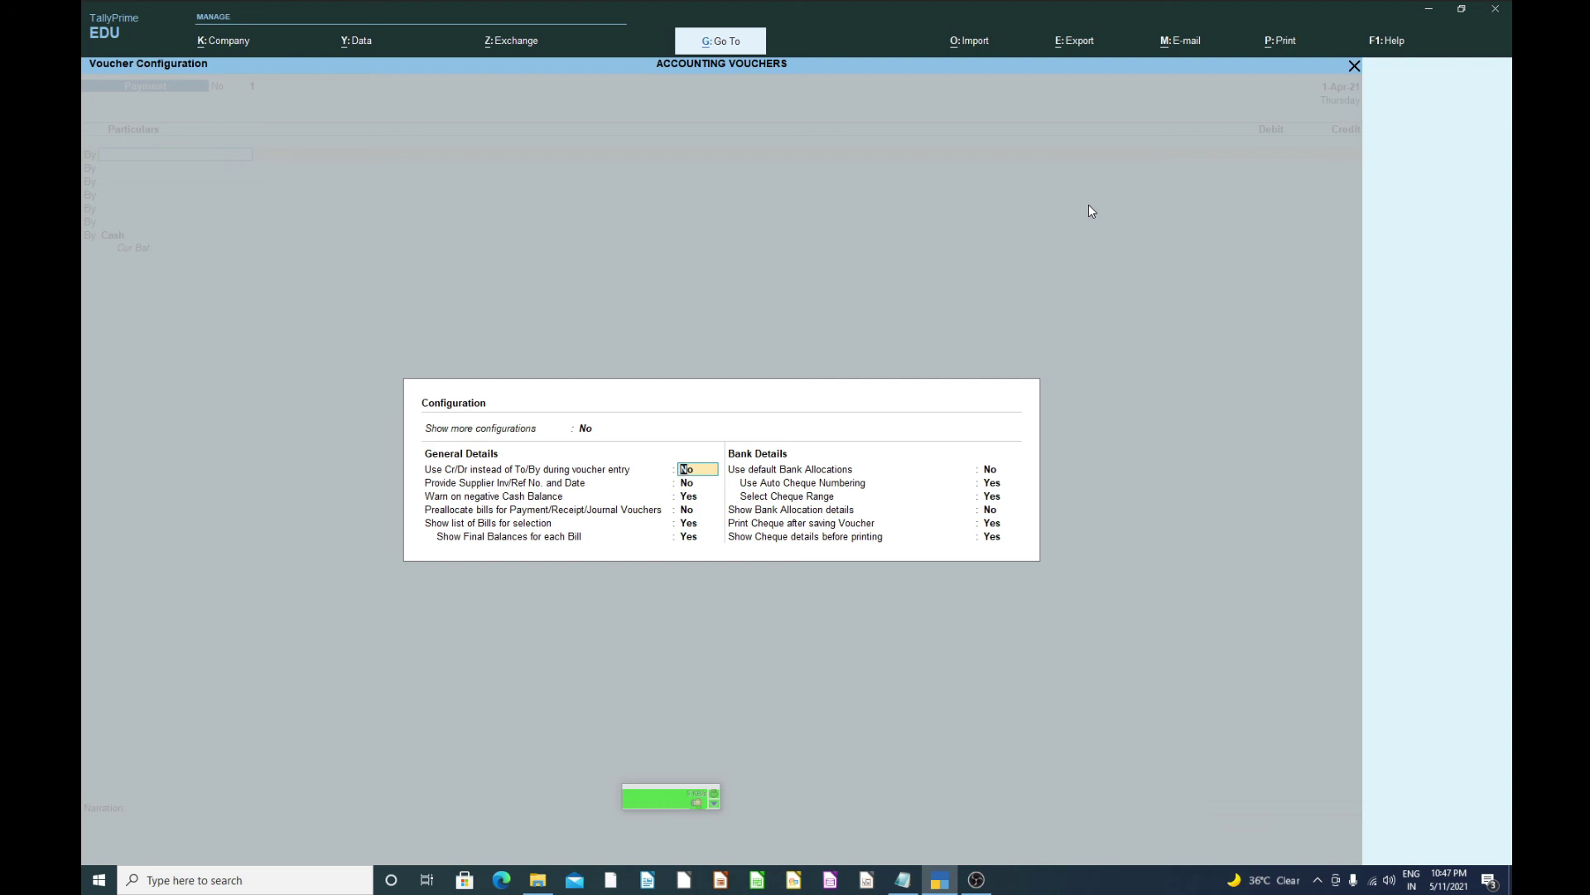
type("Y")
key("Return")
key("Return")
key("Return")
key("Return")
key("Return")
key("Return")
key("Return")
key("Return")
key("Return")
key("Return")
key("Return")
key("Return")
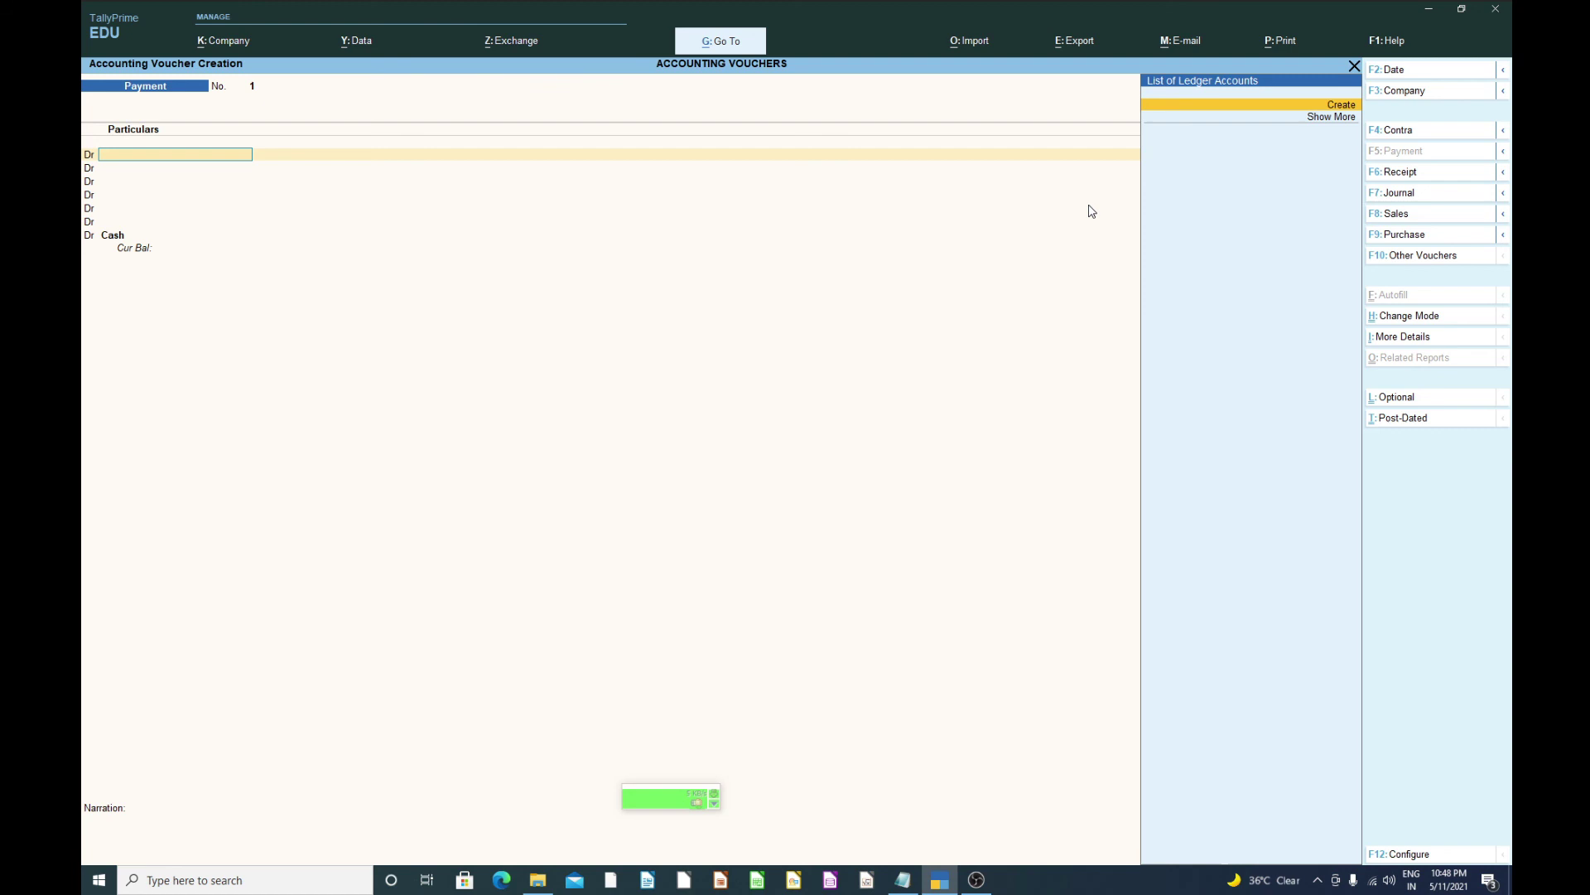
key("F4")
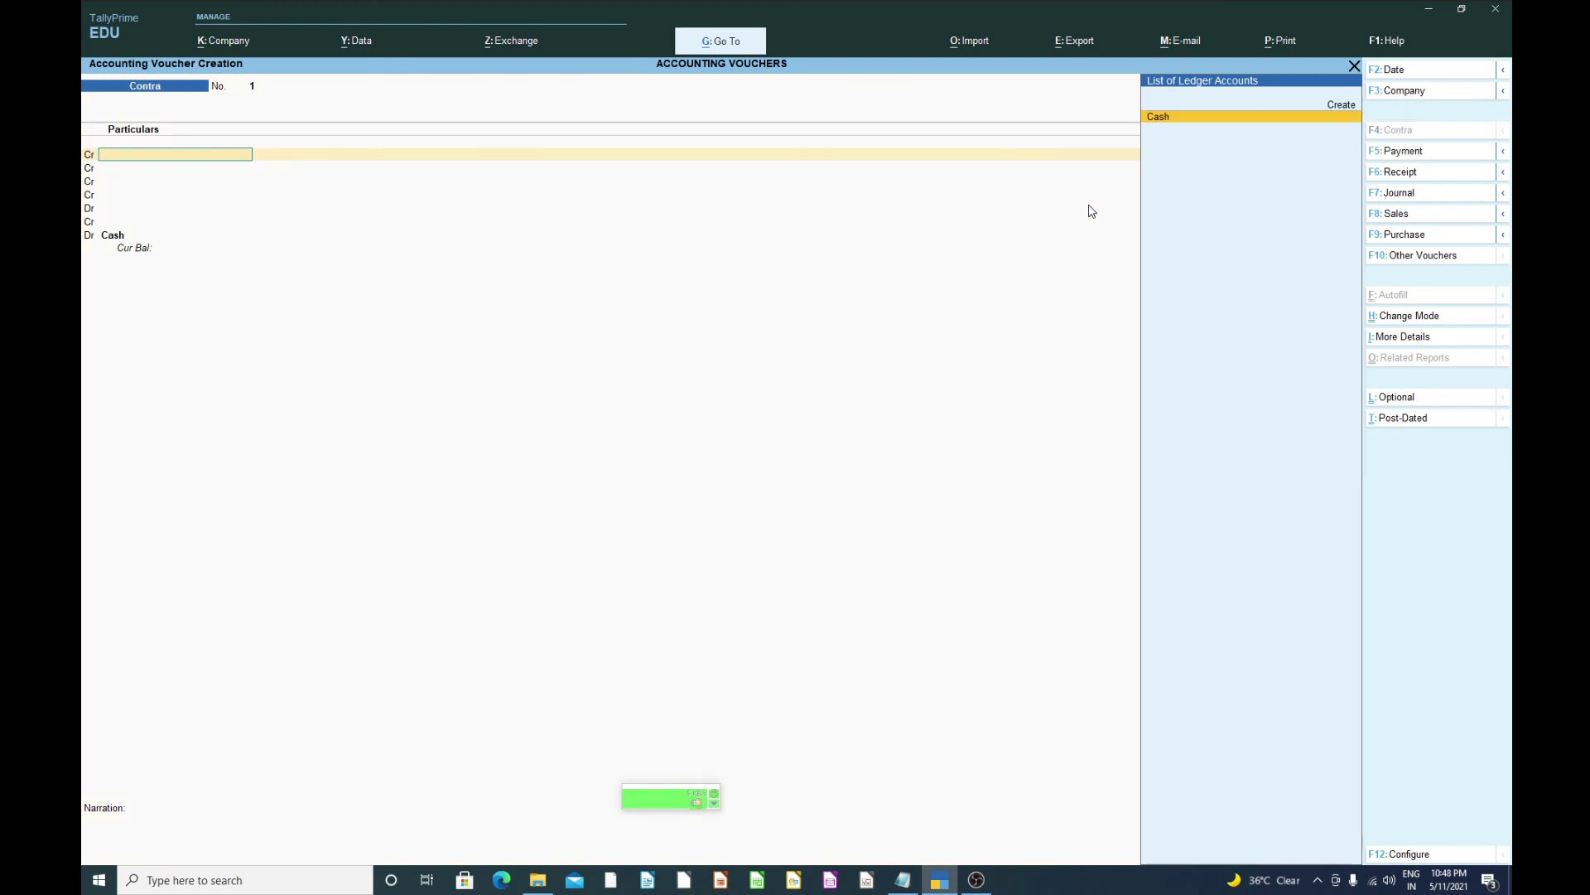